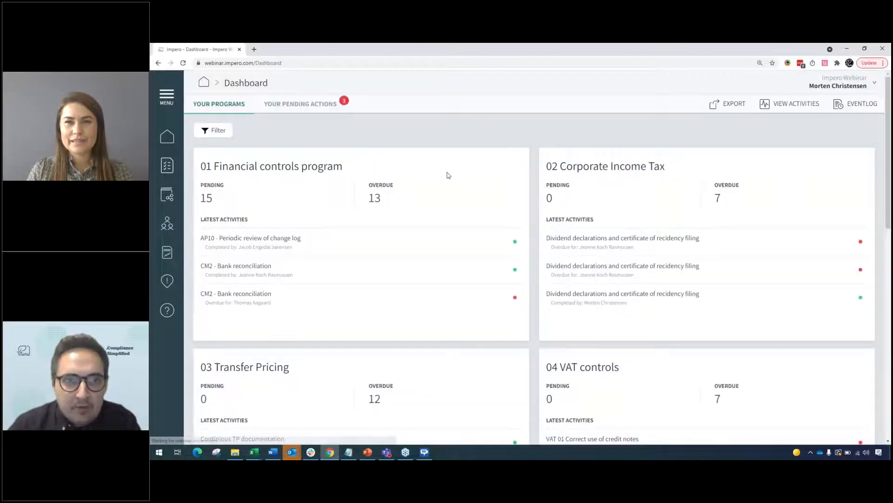
Open the risk directory of the Impero risk map in risk management and check what can be added to it
left_click(168, 96)
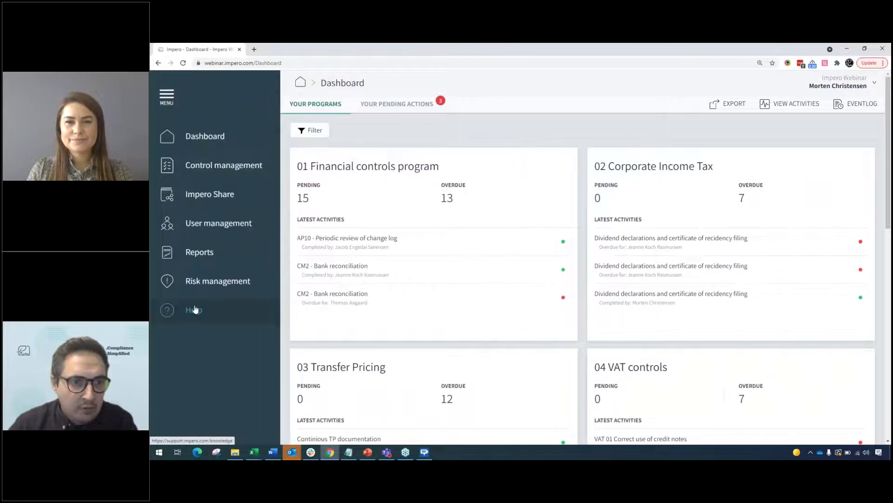
left_click(206, 289)
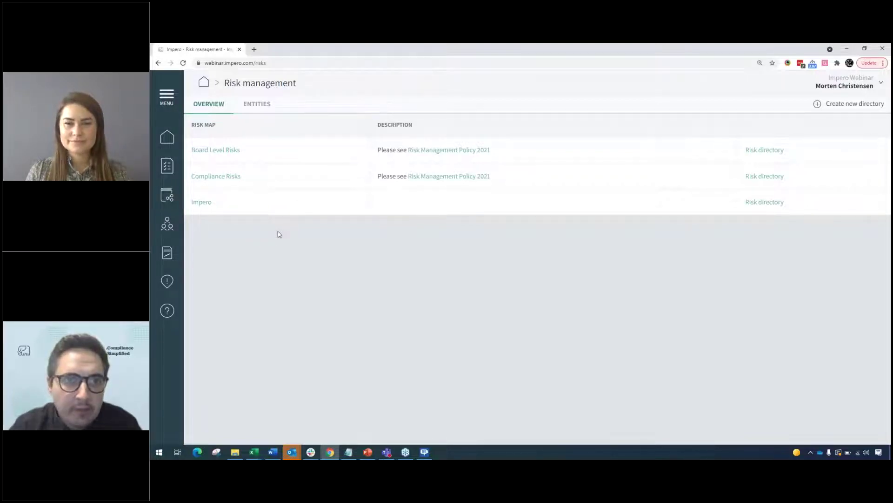
left_click(259, 106)
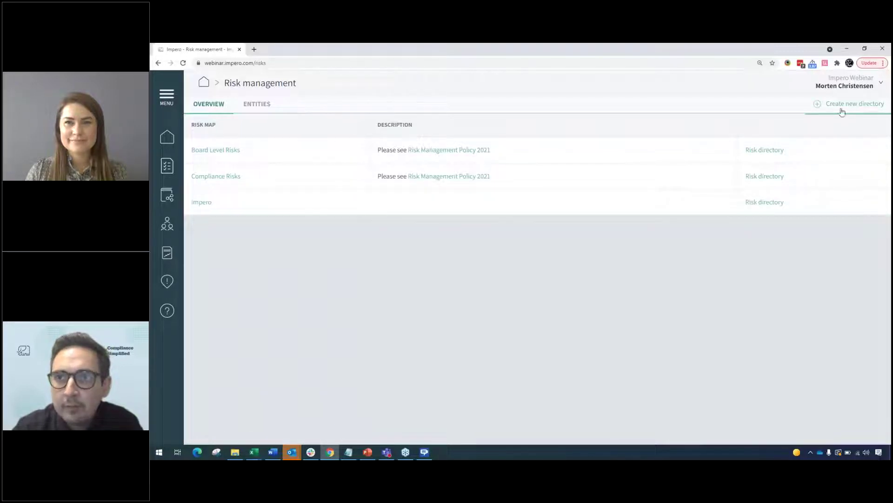
left_click(771, 204)
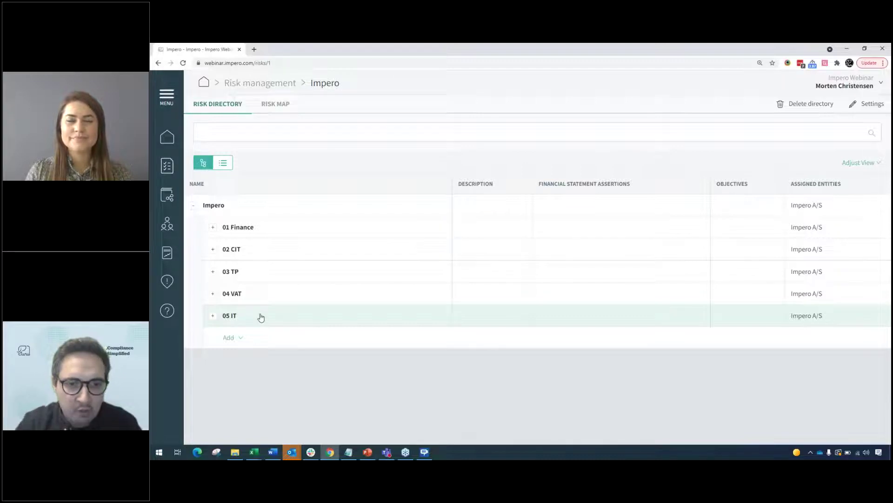
left_click(239, 342)
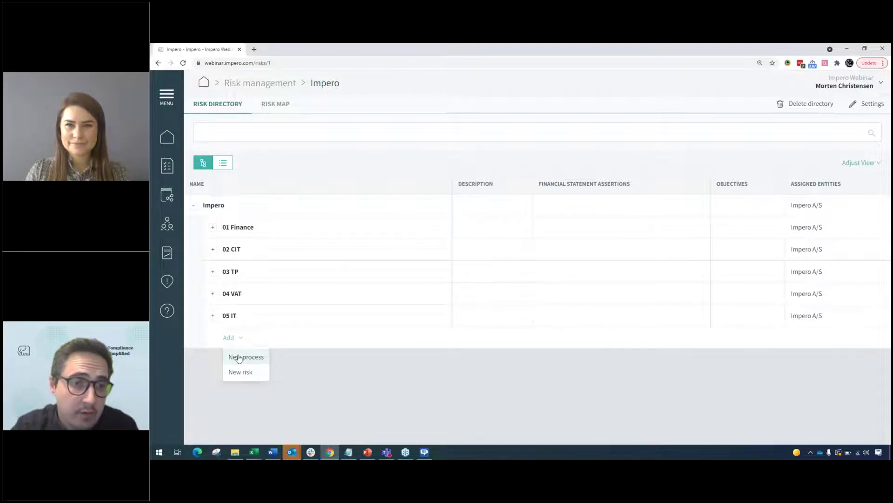
left_click(317, 375)
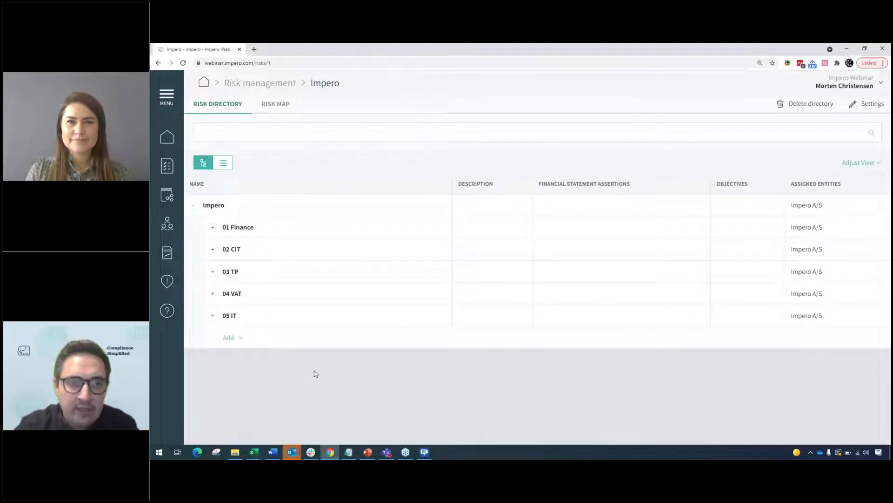
Expand the 01 Finance process and review the details and assigned entities of the CM2 bank balances risk
left_click(213, 228)
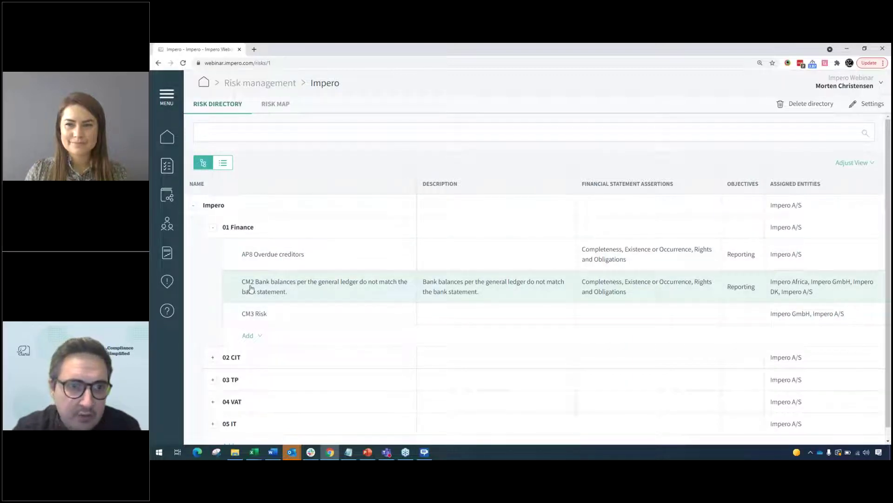
left_click(276, 290)
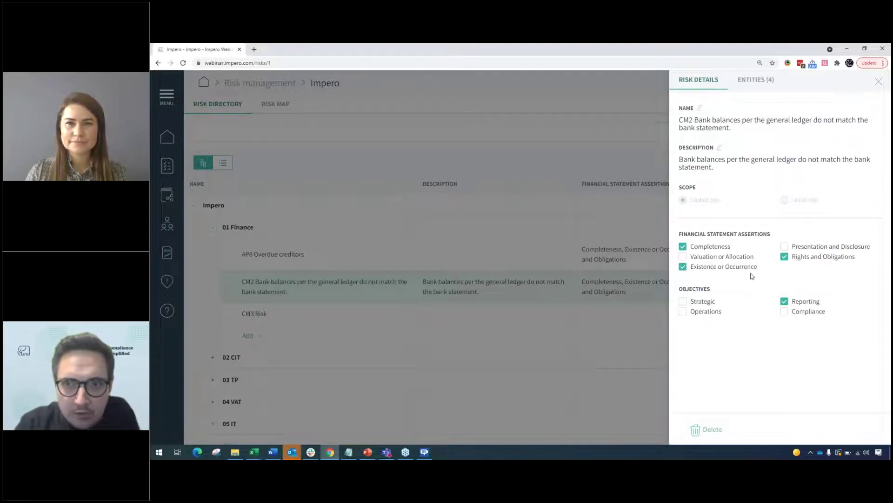
left_click(757, 83)
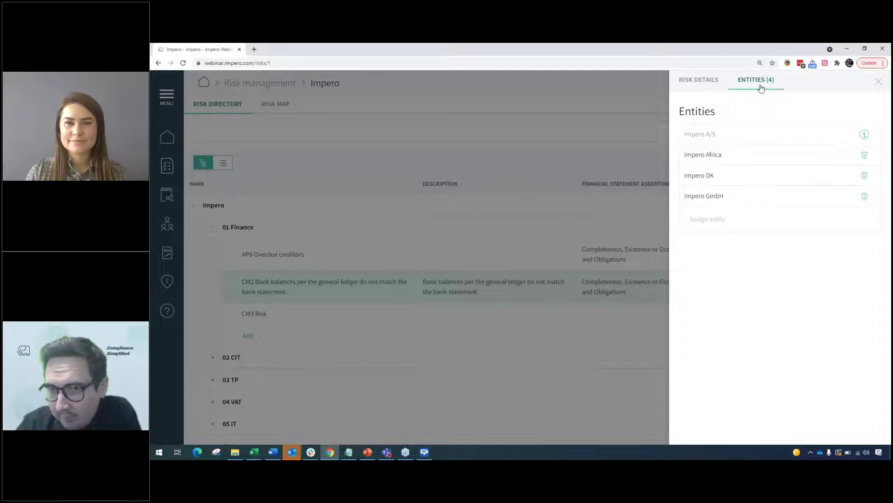
left_click(742, 221)
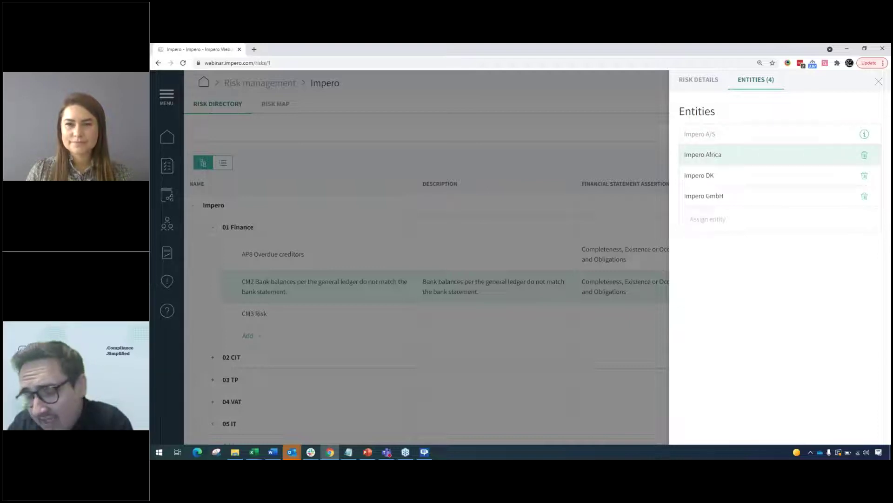
left_click(362, 292)
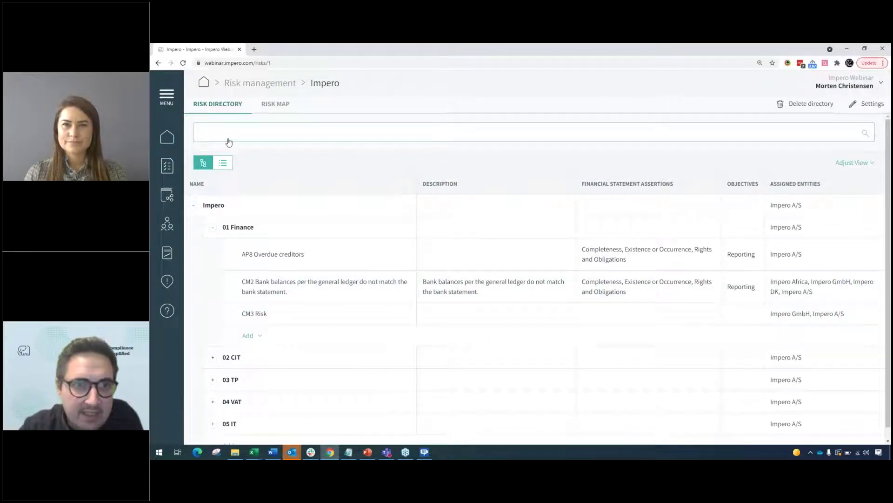
Open the Impero A/S entity in risk management and view the access right levels for its existing user
left_click(265, 89)
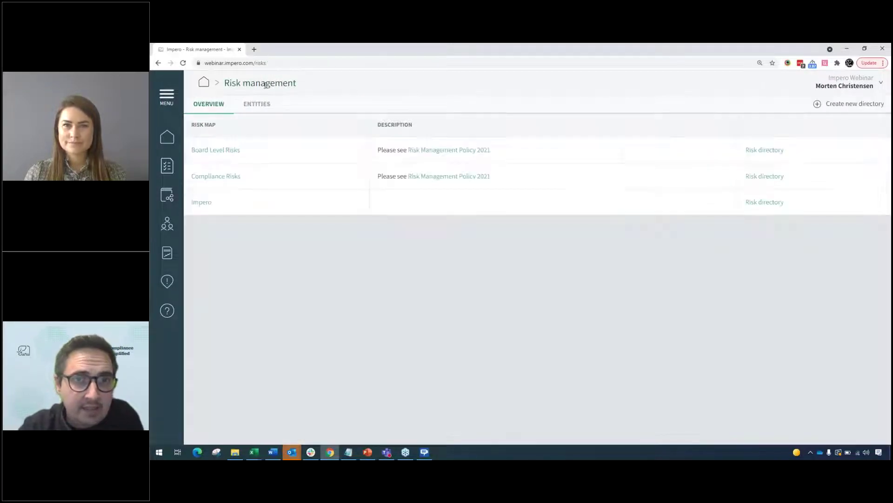
left_click(260, 108)
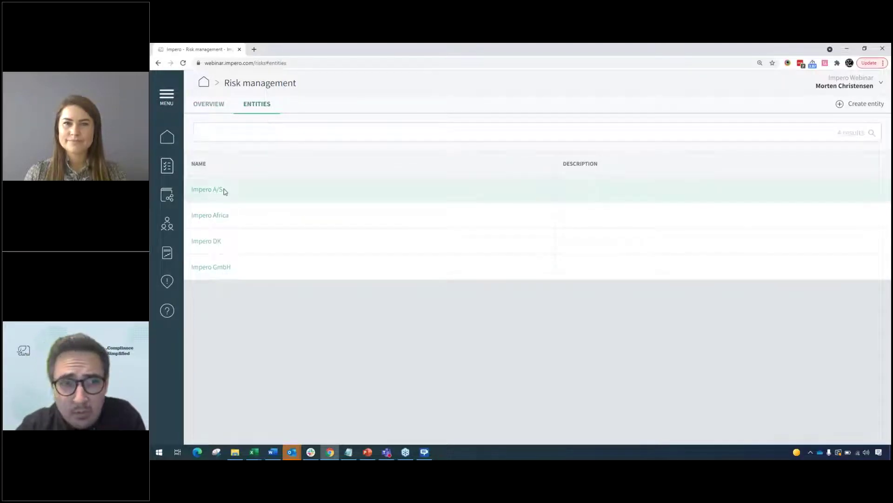
left_click(208, 193)
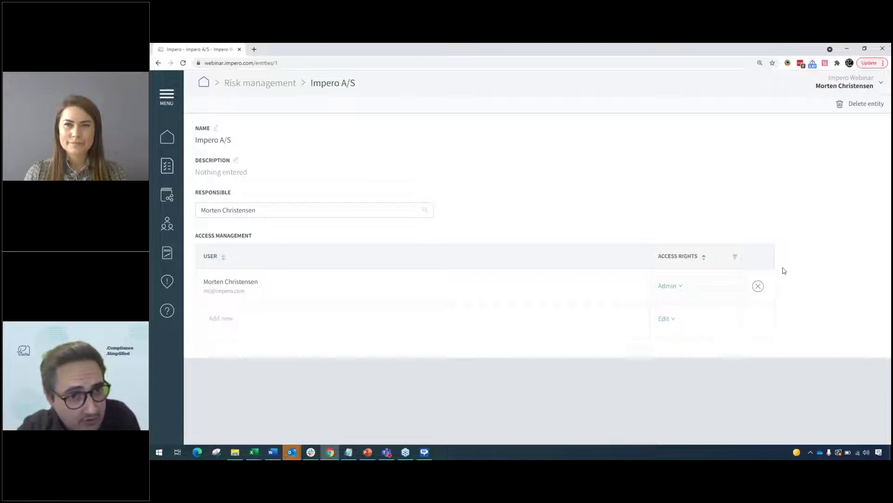
left_click(672, 288)
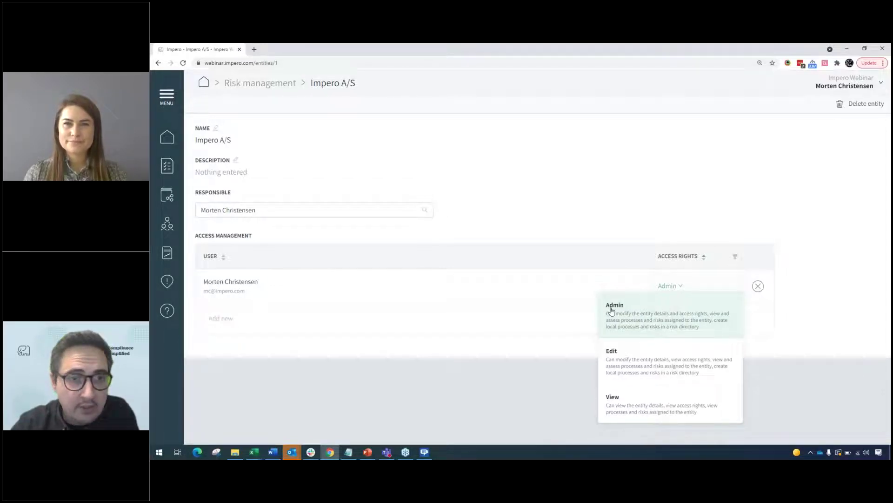
Add a second user with Edit rights to the access management of the Impero A/S entity
left_click(371, 326)
left_click(370, 325)
type("jean")
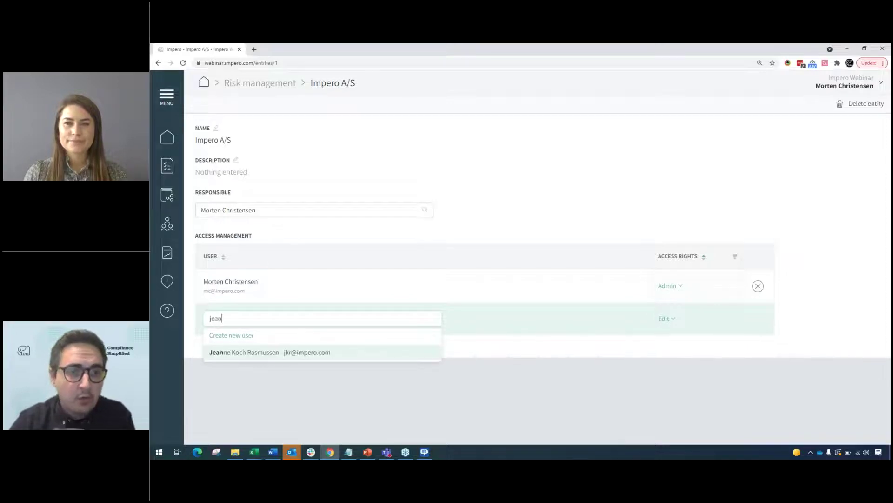
left_click(354, 352)
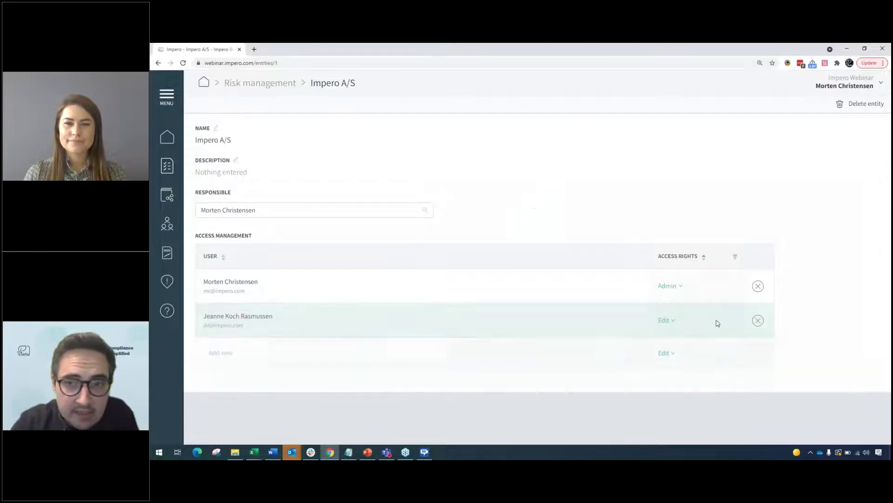
Review the access right levels offered for the newly added user, keeping Edit selected
left_click(662, 323)
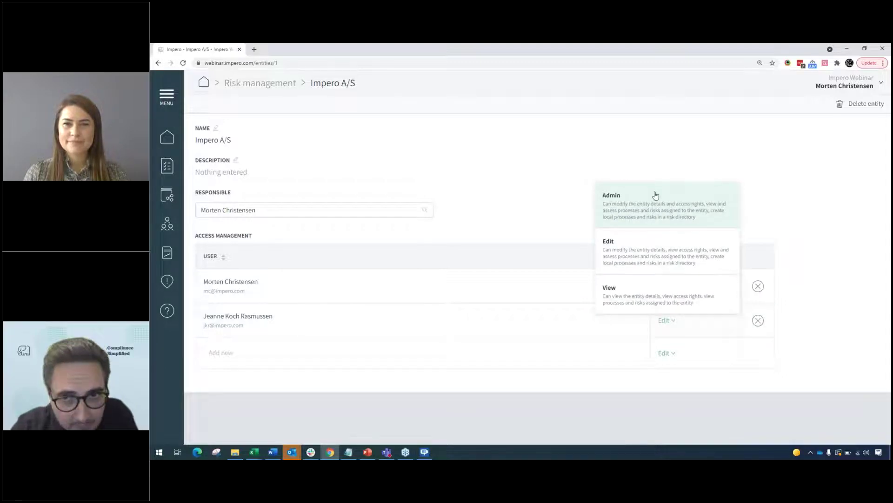
left_click(656, 246)
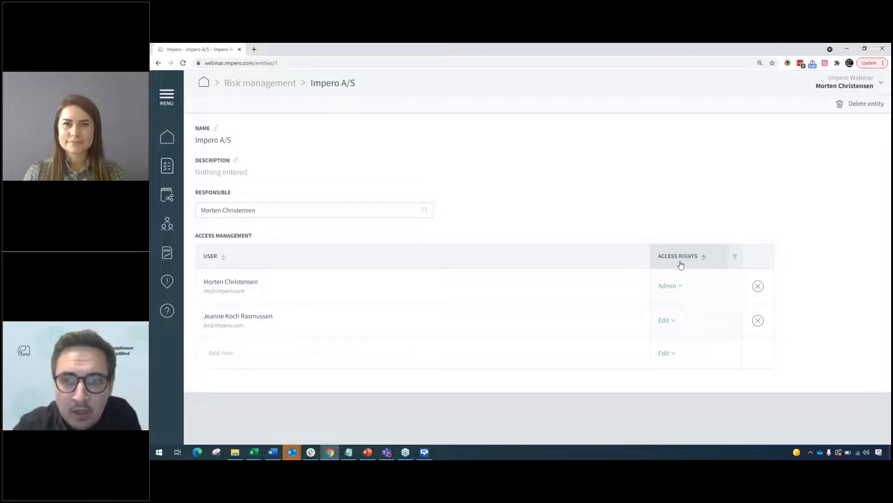
left_click(667, 320)
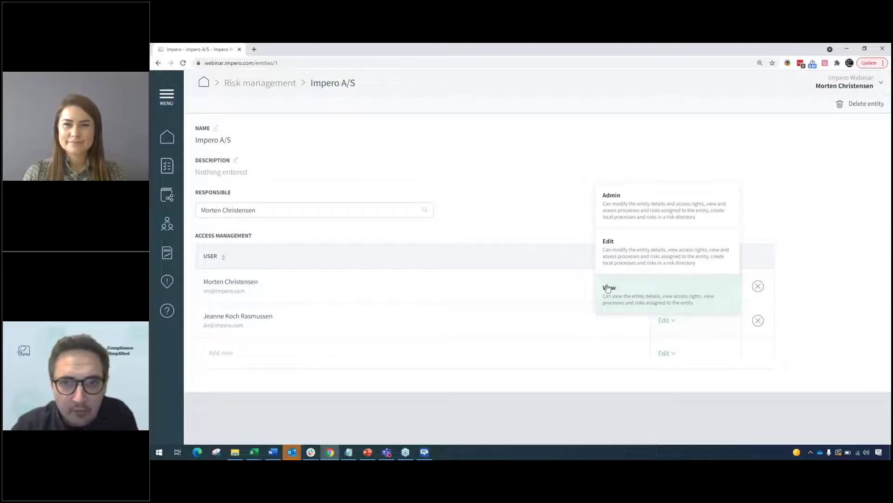
left_click(566, 219)
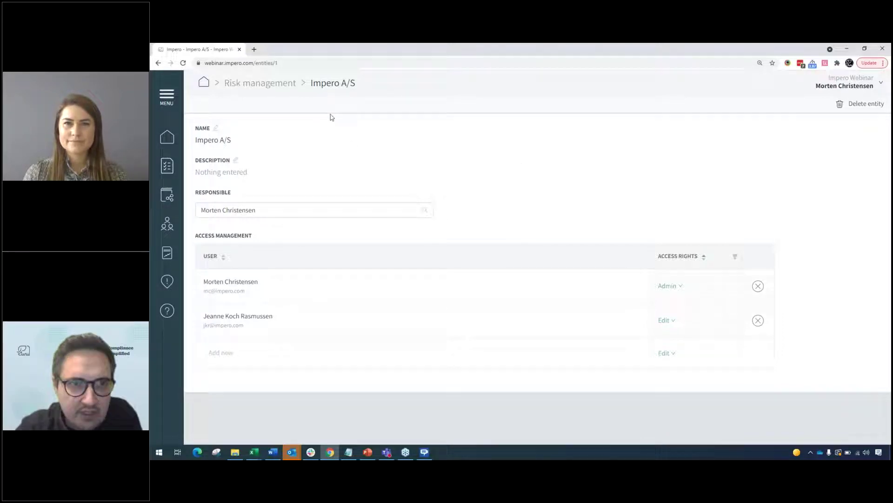
Open the Impero risk map from the risk management overview and examine the assessments and controls of the 01 Finance risks
left_click(294, 86)
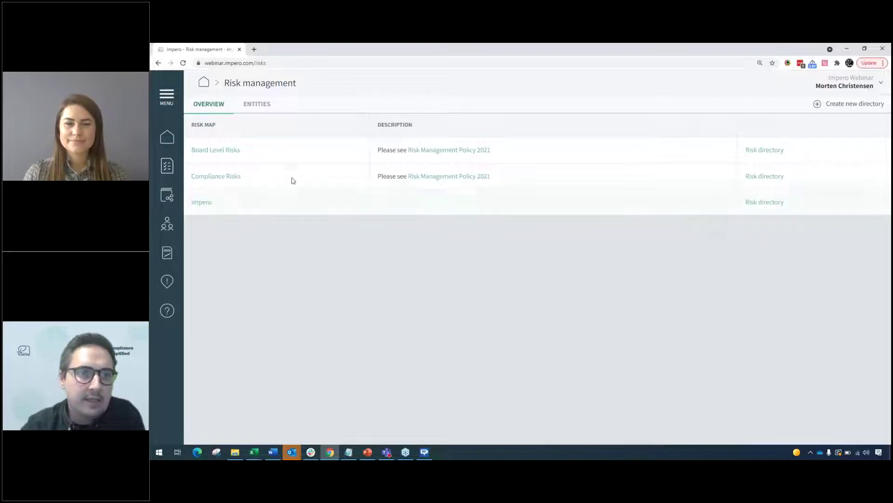
left_click(202, 203)
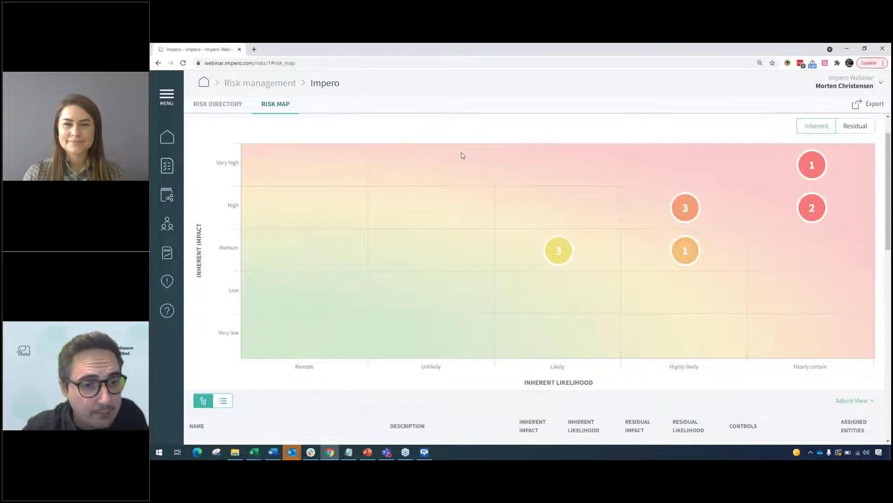
scroll(419, 199, "down", 3)
scroll(422, 201, "down", 2)
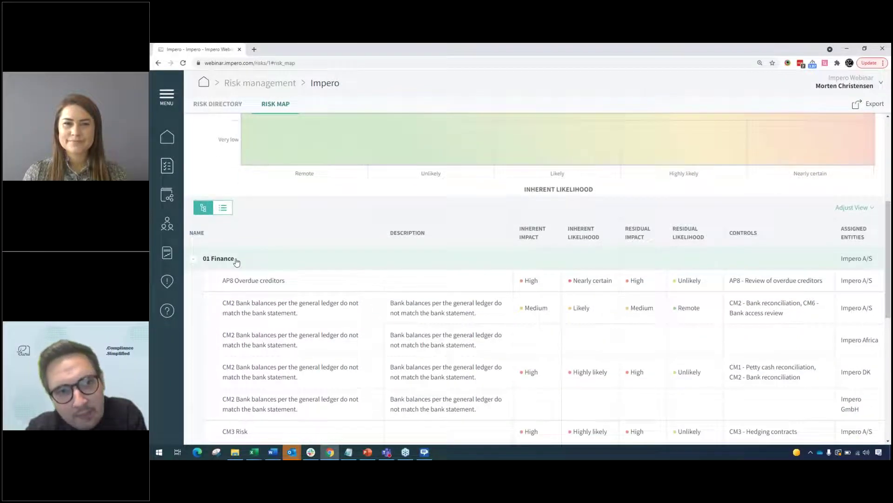
scroll(240, 266, "down", 1)
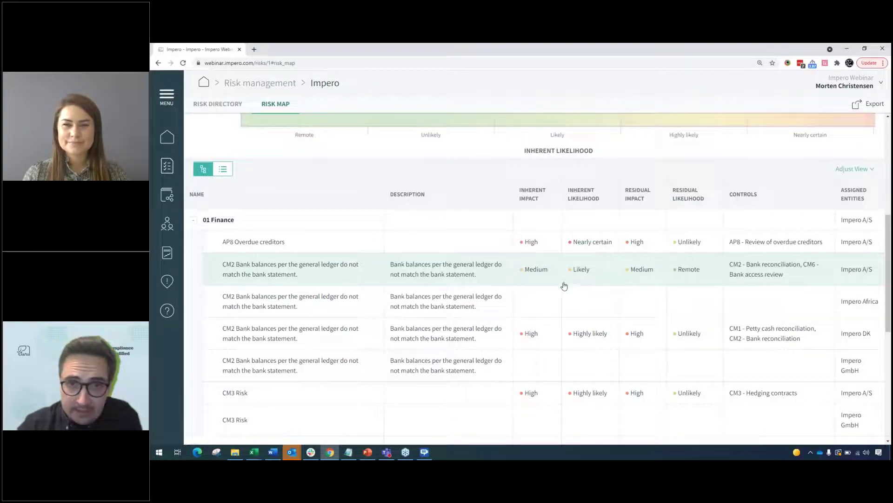
Filter the risk map by the assigned entity Impero DK, review the filtered map and table, and clear the filter
scroll(530, 298, "up", 3)
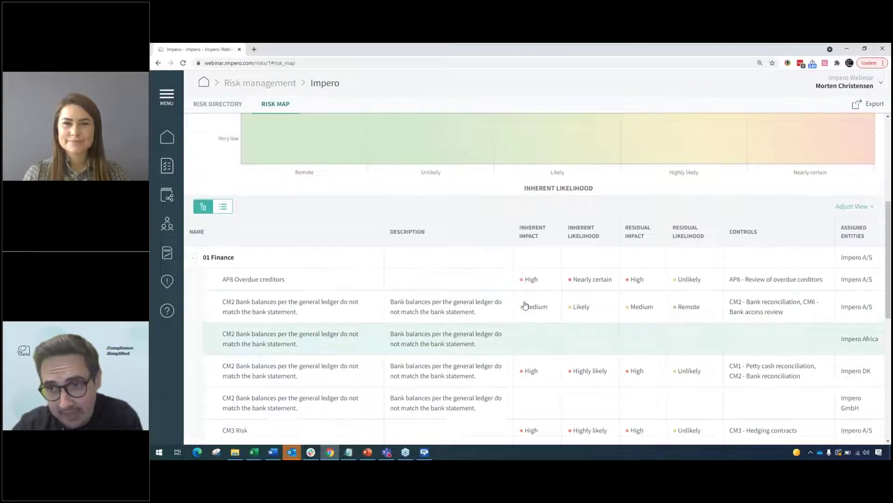
scroll(524, 306, "up", 3)
left_click(409, 136)
type("impero")
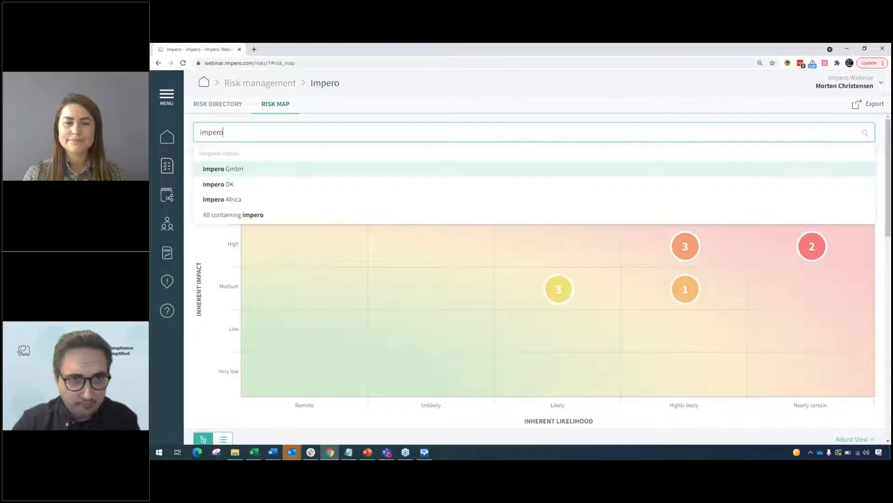
left_click(343, 184)
scroll(394, 184, "down", 3)
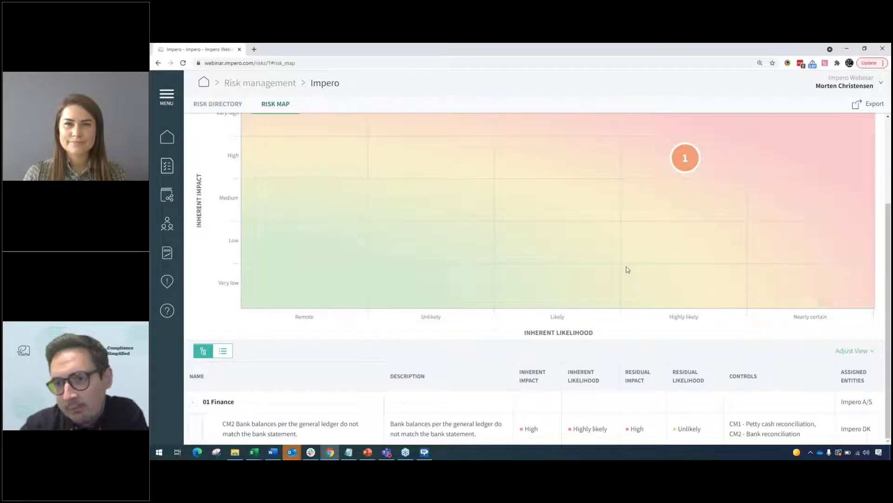
scroll(613, 270, "up", 3)
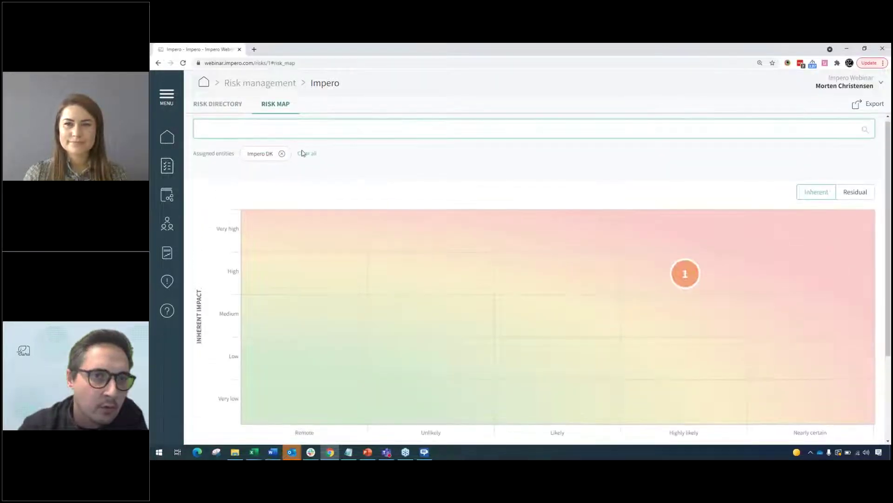
left_click(307, 154)
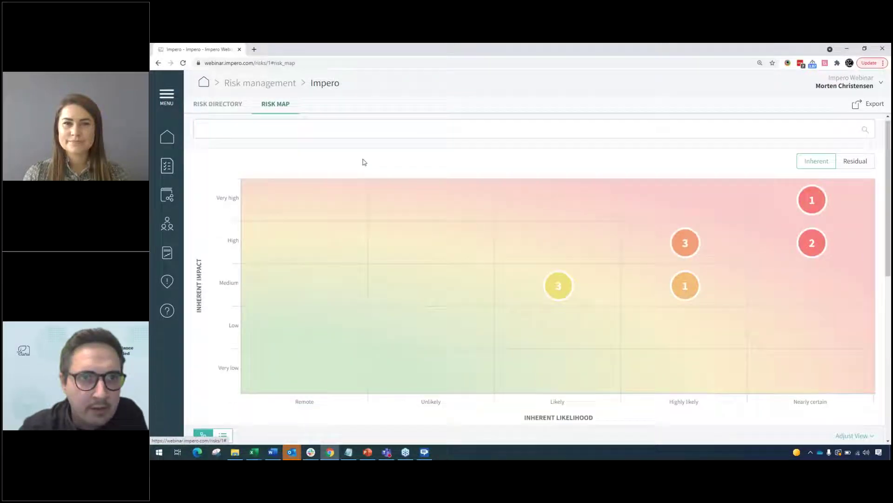
Open the Impero A/S entry of the CM2 bank balances risk and examine its inherent impact, inherent likelihood and response fields
scroll(378, 162, "down", 2)
scroll(384, 147, "down", 3)
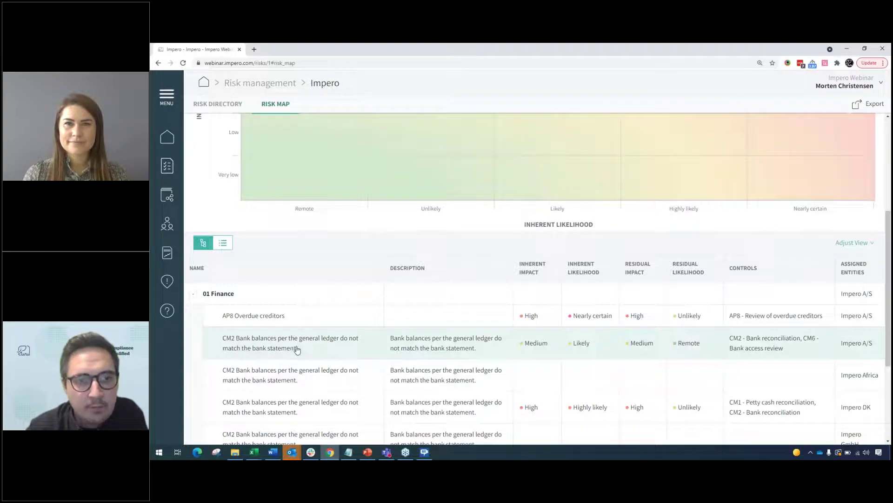
left_click(297, 350)
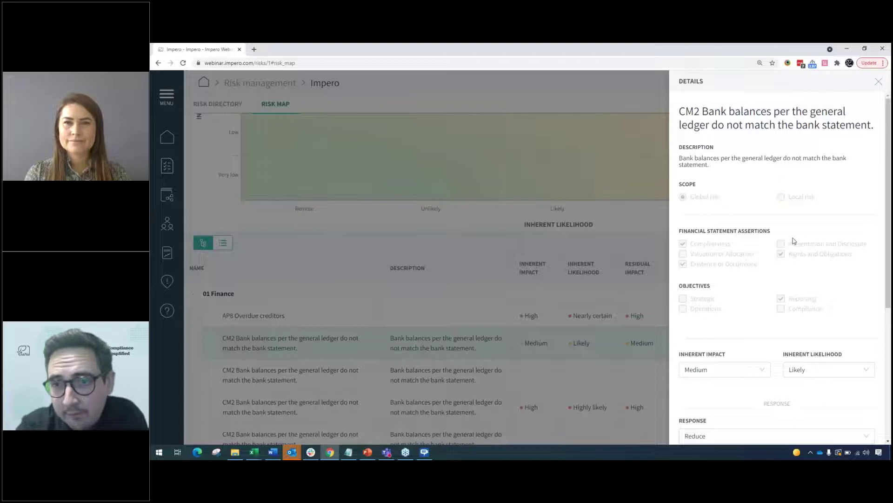
scroll(712, 282, "down", 5)
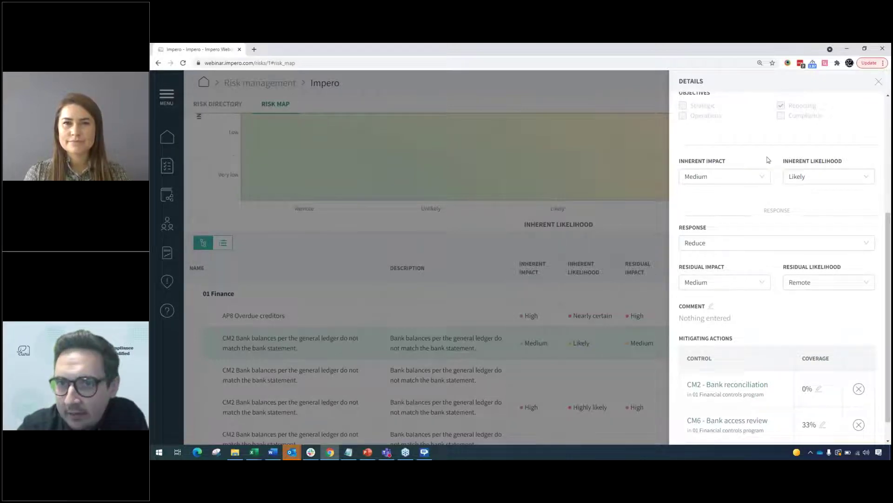
left_click(759, 178)
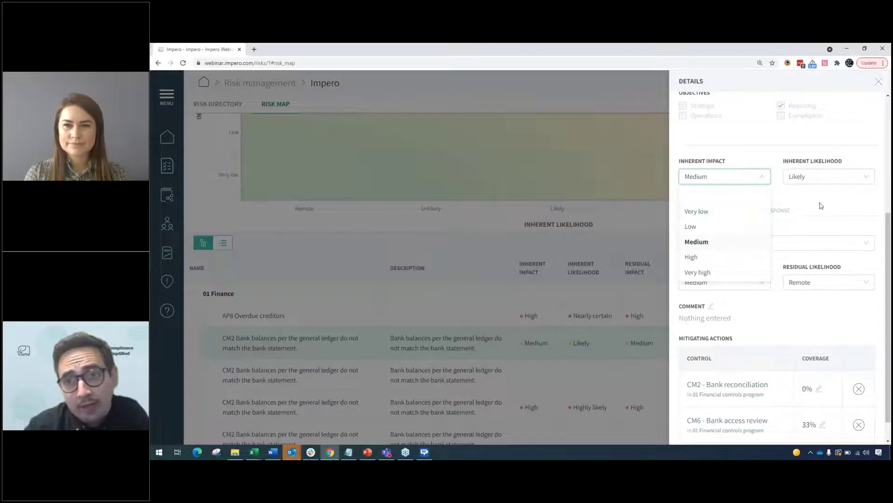
left_click(834, 177)
left_click(783, 155)
scroll(784, 154, "up", 2)
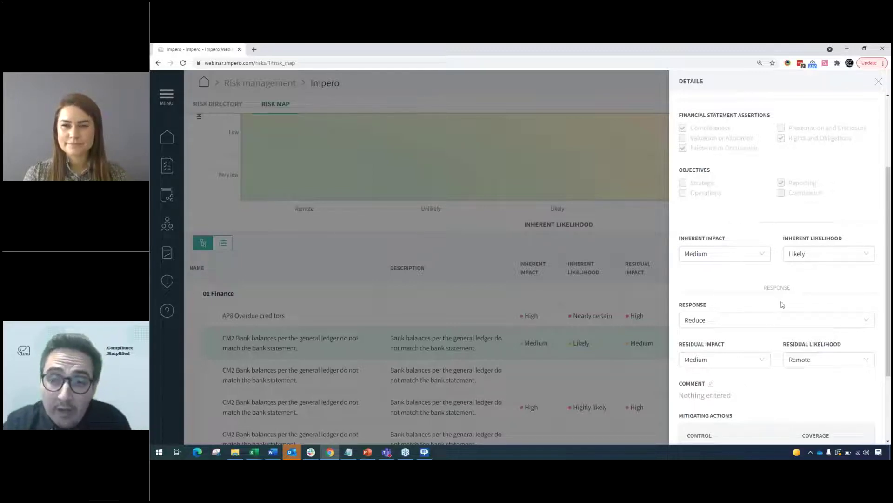
Review the response options offered for the CM2 bank balances risk, keeping Reduce selected
scroll(781, 277, "down", 1)
scroll(763, 280, "down", 1)
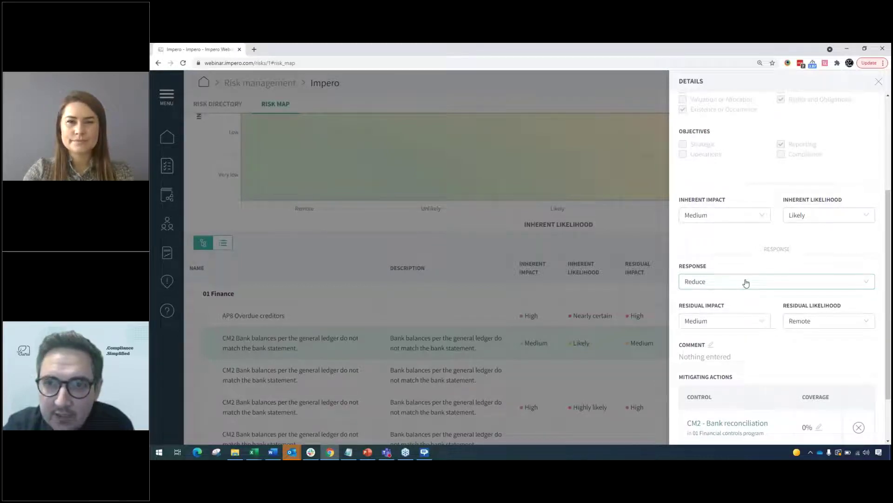
left_click(746, 283)
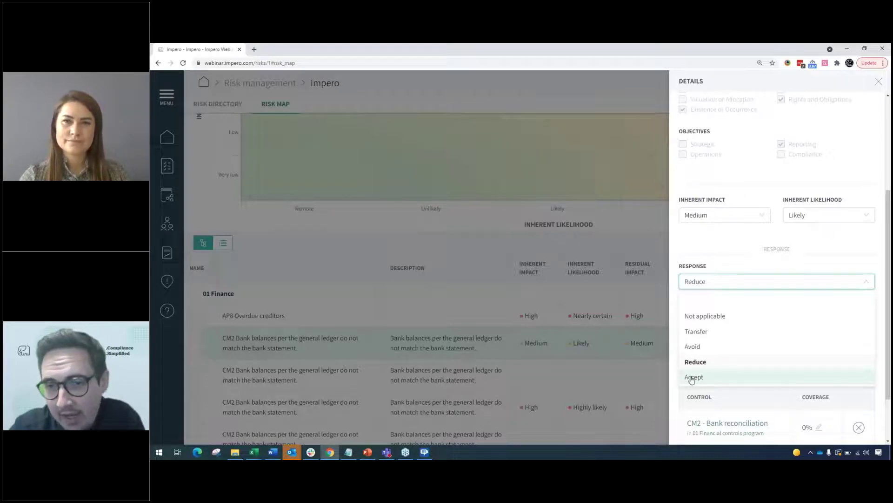
left_click(720, 367)
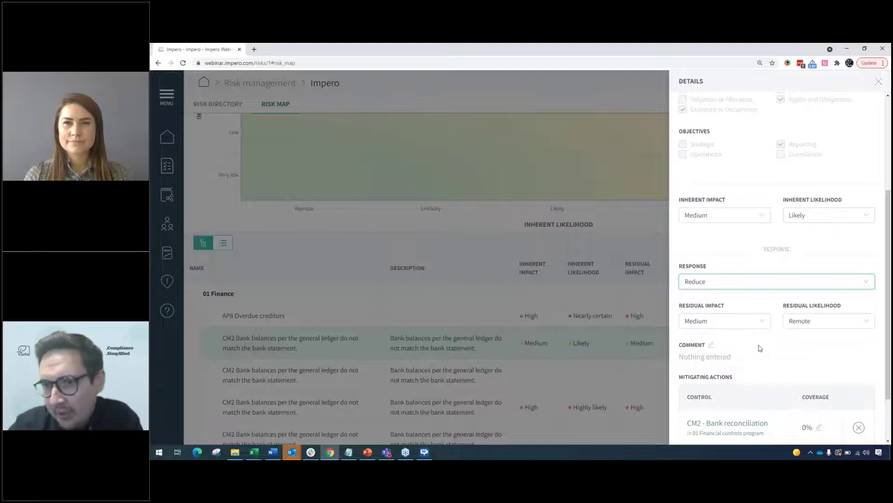
Add the control CM1 - Petty cash reconciliation to the mitigating actions of the CM2 bank balances risk
scroll(760, 348, "down", 2)
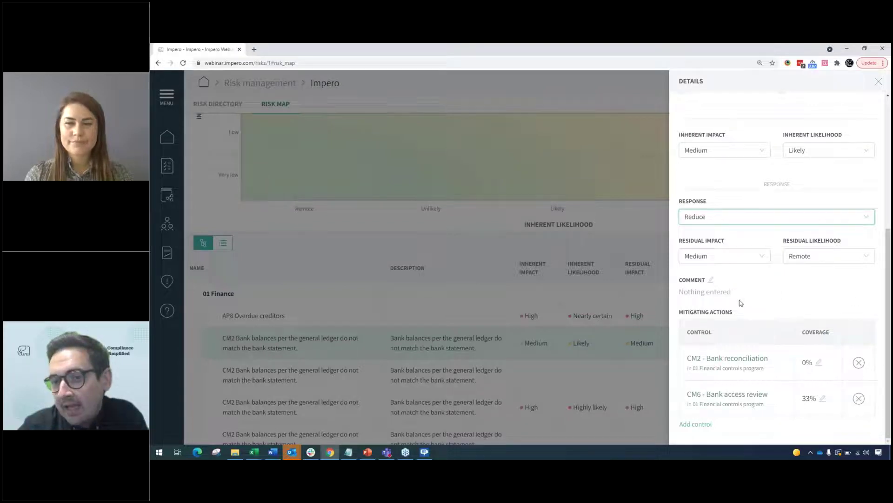
left_click(697, 424)
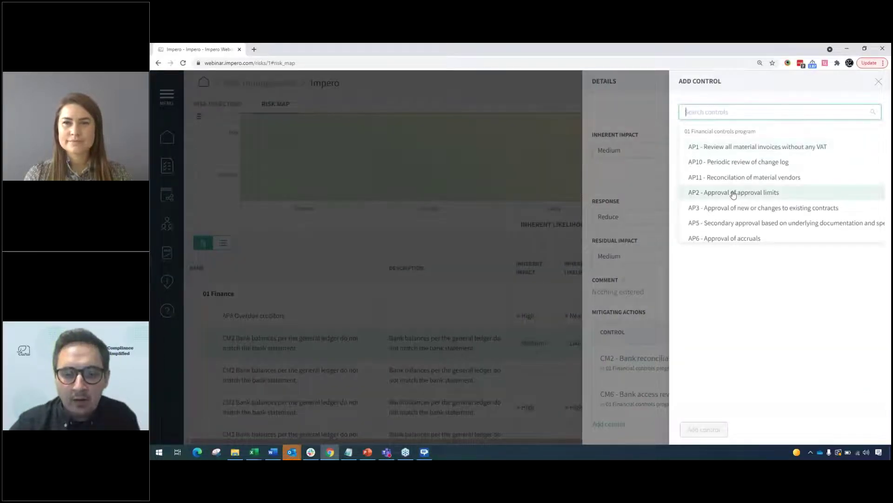
type("cm")
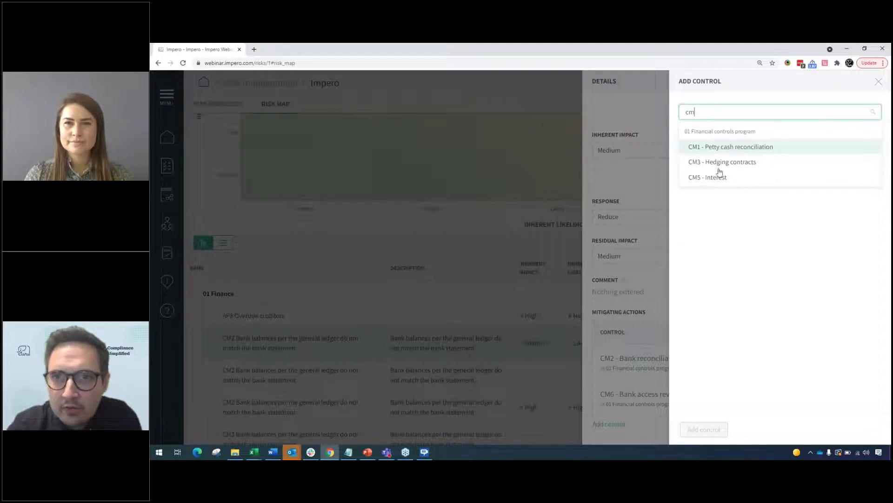
left_click(734, 147)
left_click(697, 432)
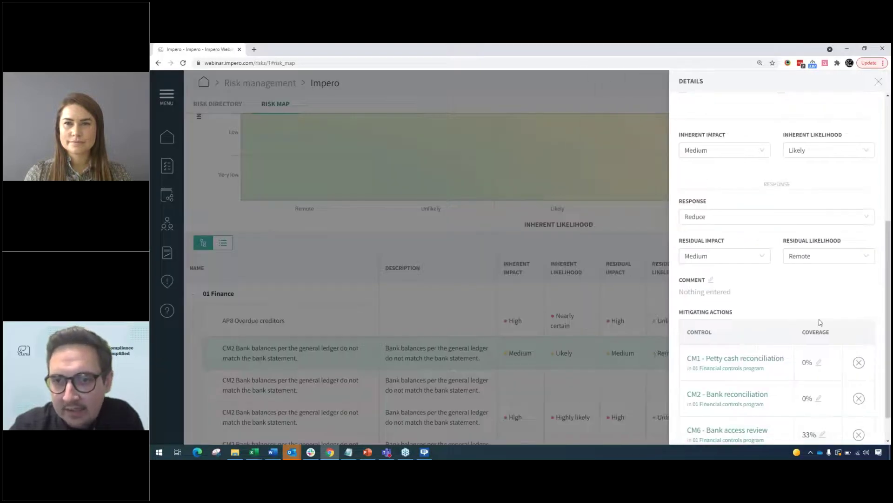
Examine the residual impact and residual likelihood fields of the CM2 bank balances risk and close its details
scroll(768, 318, "up", 2)
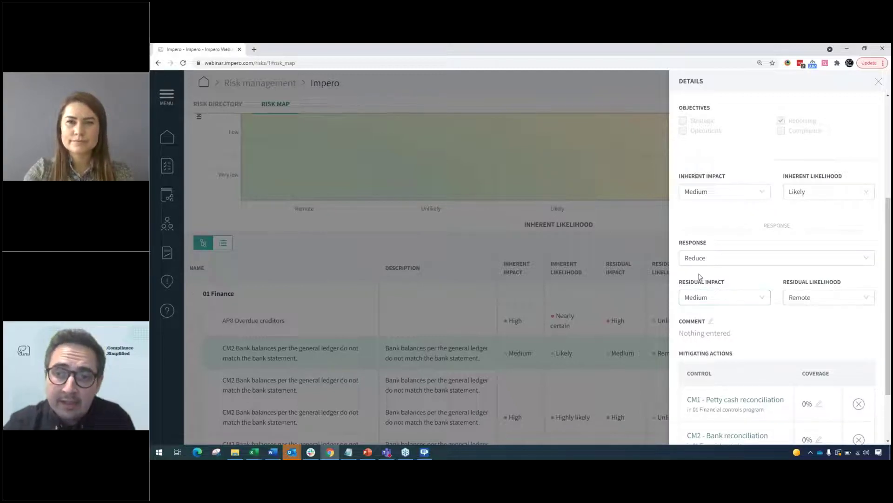
right_click(729, 309)
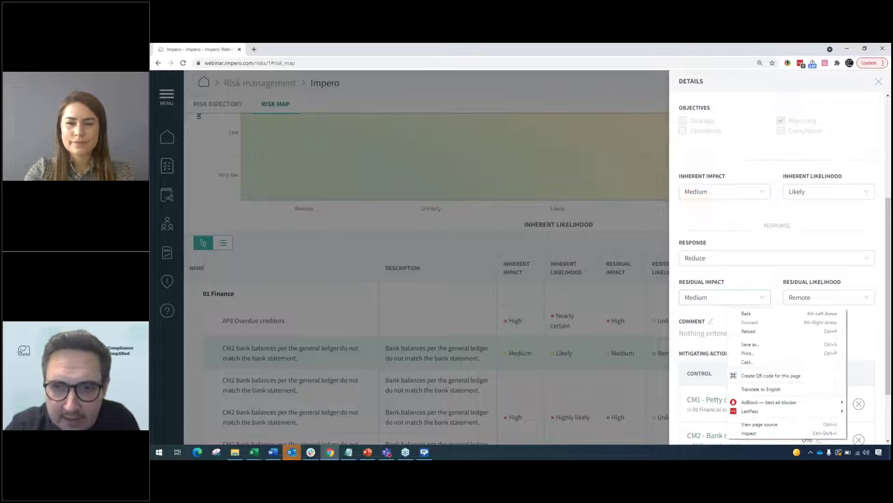
left_click(759, 284)
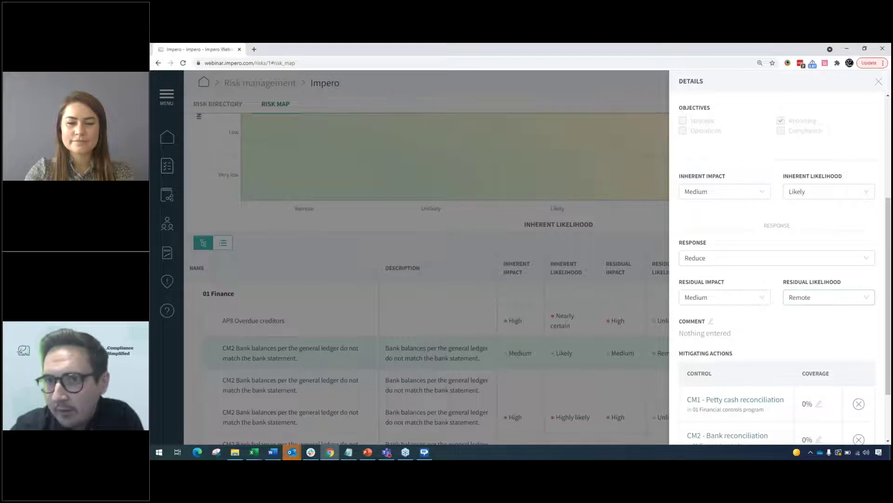
left_click(619, 309)
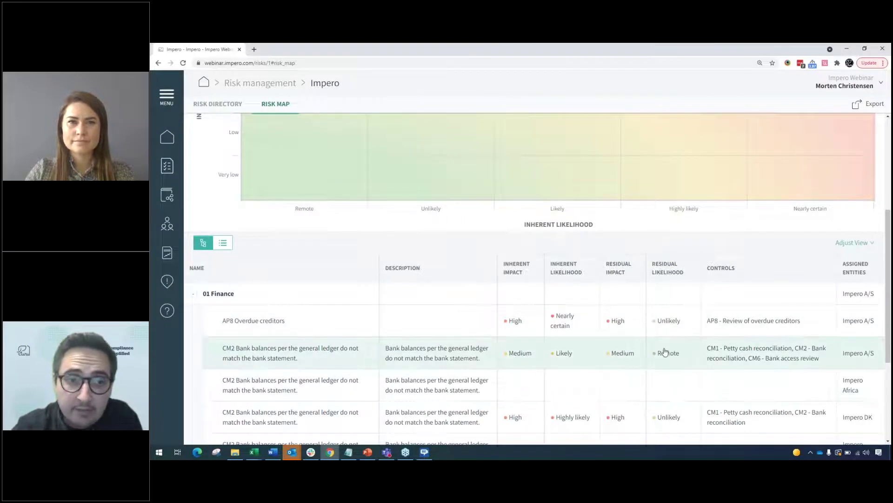
Compare the residual and inherent views of the risk map, ending on the inherent view
scroll(667, 353, "up", 1)
scroll(667, 353, "up", 4)
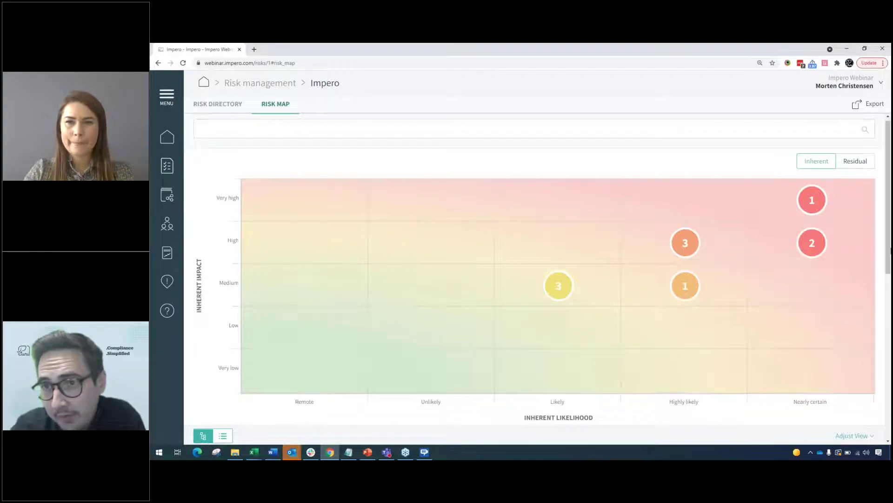
left_click(851, 169)
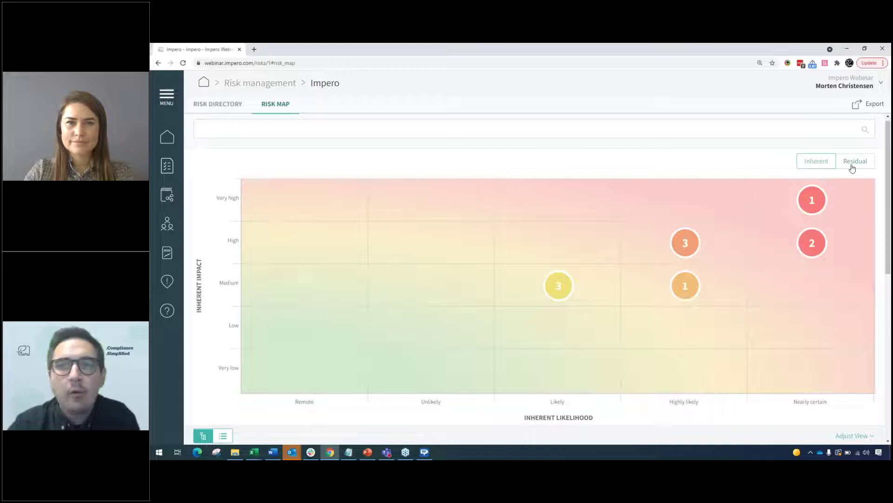
left_click(828, 169)
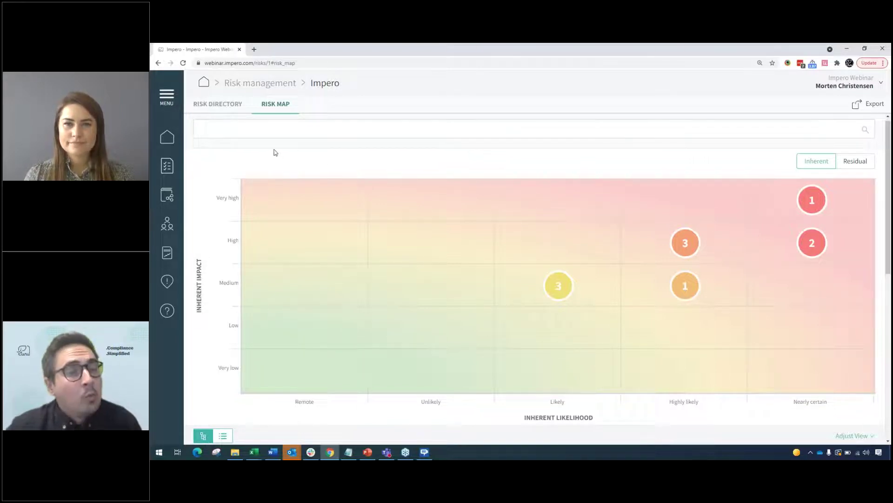
Add a risk named "Local risk" under 01 Finance in the risk directory, with local scope and Impero A/S as its entity
left_click(214, 107)
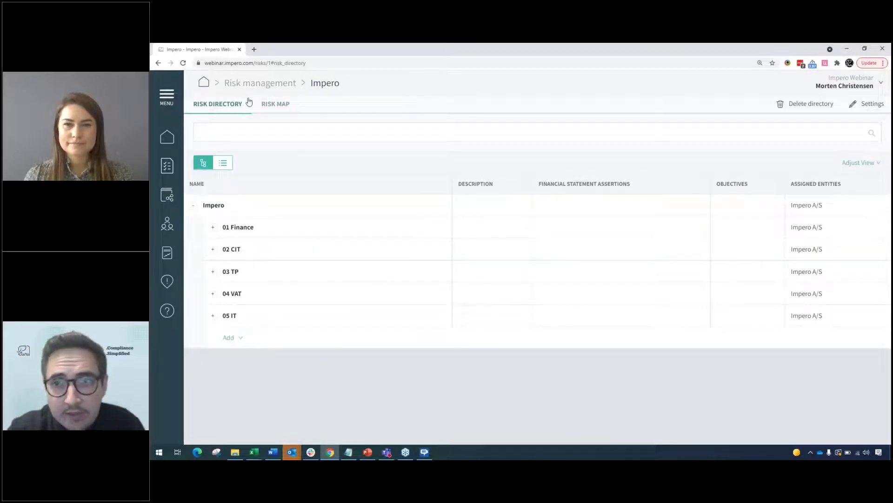
left_click(213, 228)
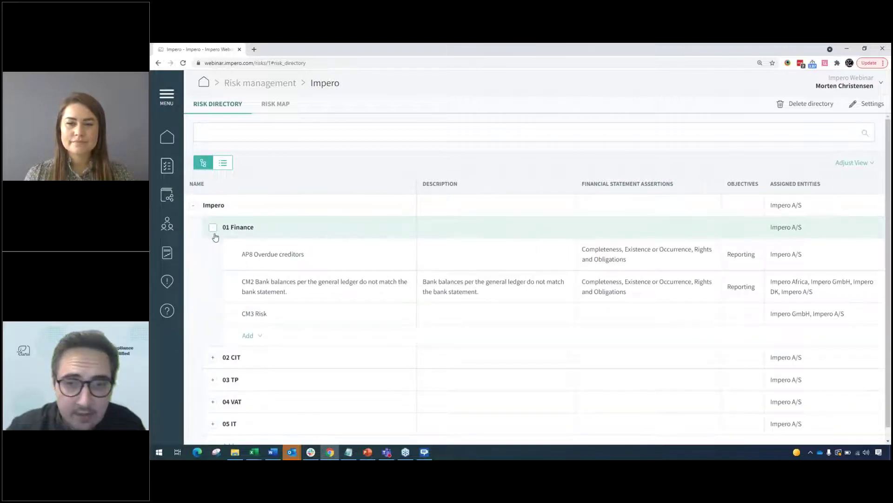
left_click(247, 335)
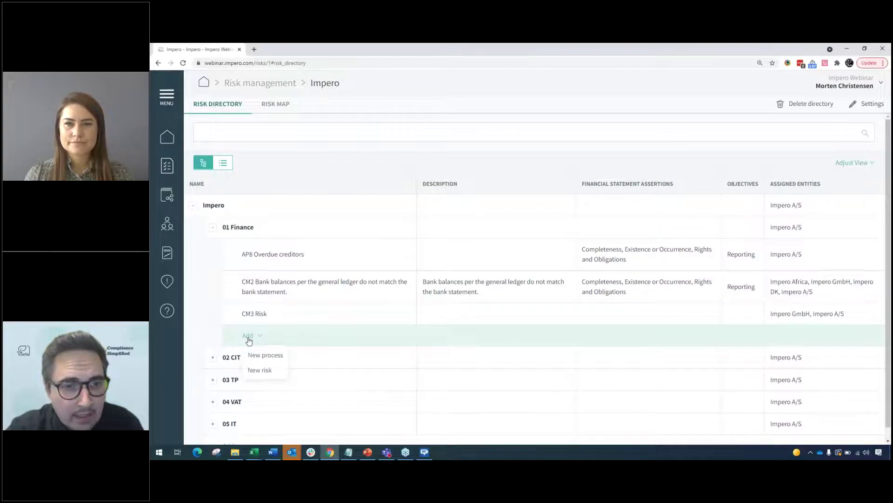
left_click(264, 372)
type("Local risk")
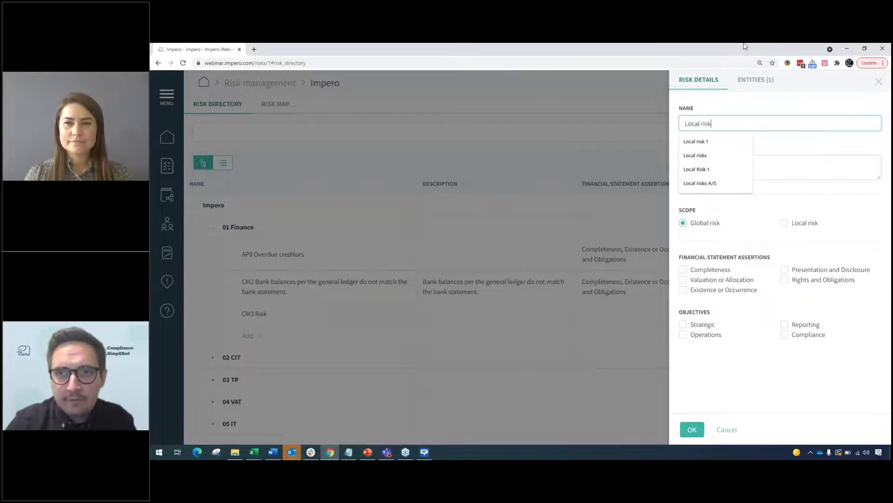
left_click(867, 236)
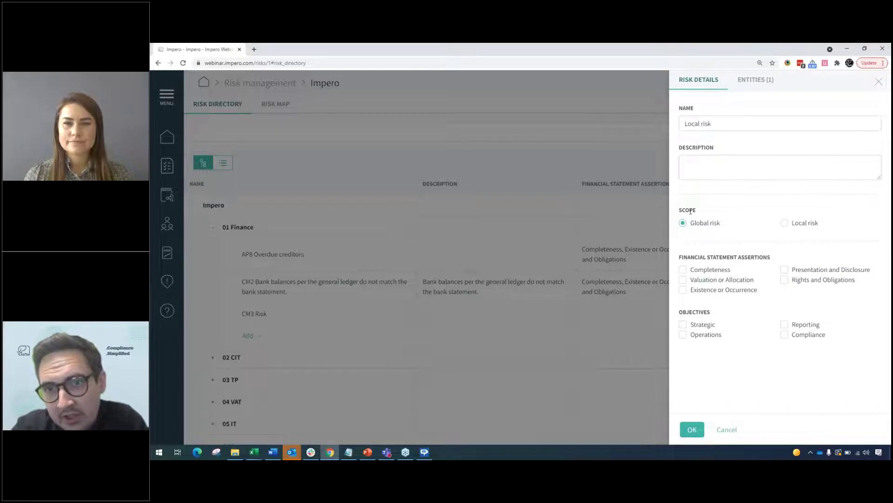
left_click(784, 225)
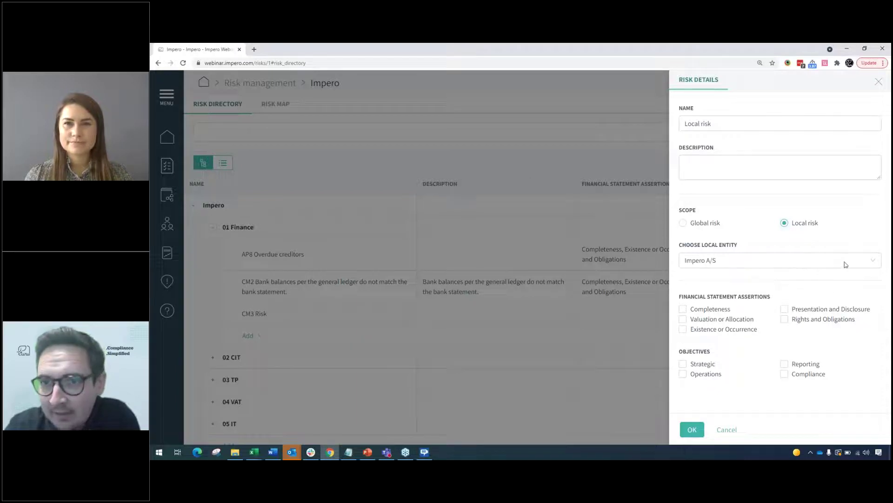
left_click(692, 429)
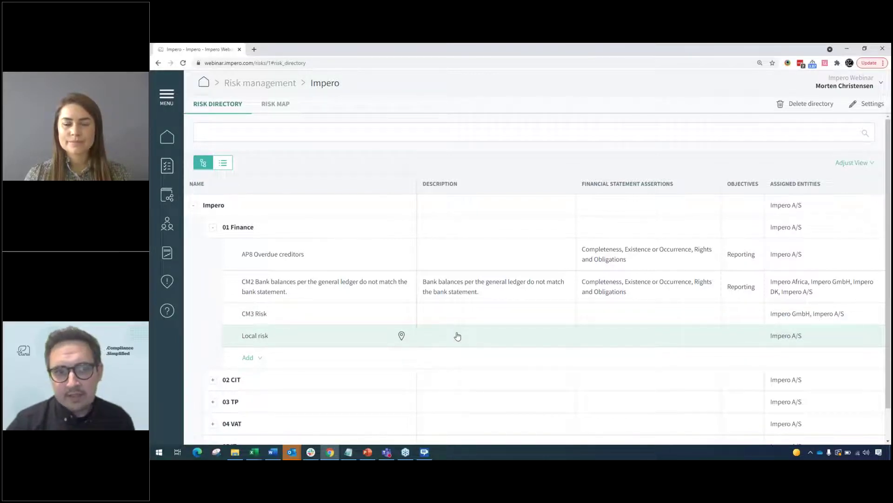
Search the risk directory for "loc", check the suggestions, and clear the search
left_click(457, 134)
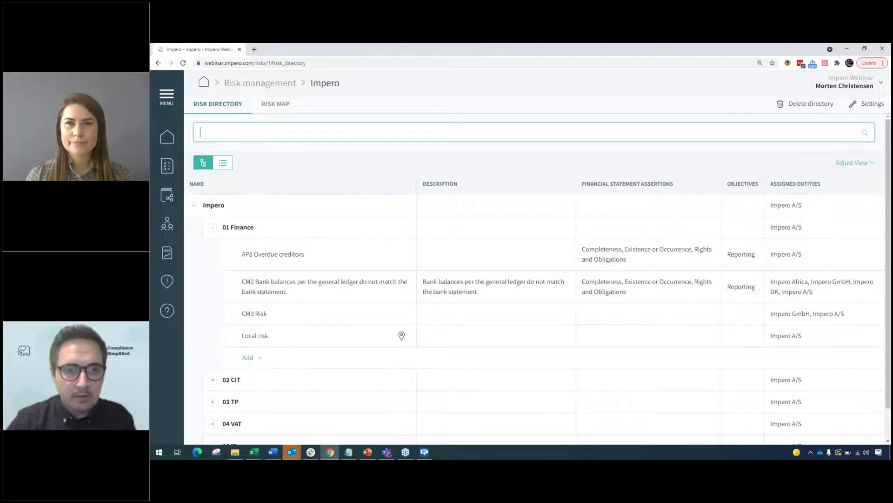
type("loc")
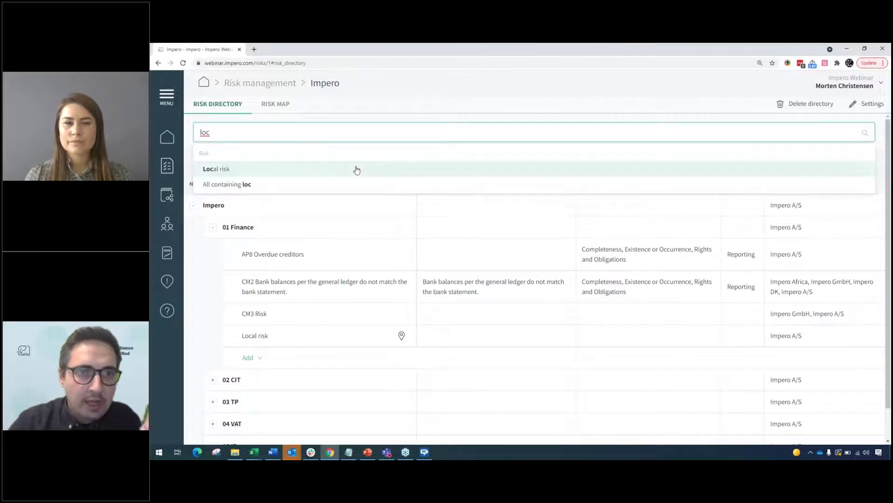
key("BackSpace")
key("BackSpace")
key("BackSpace")
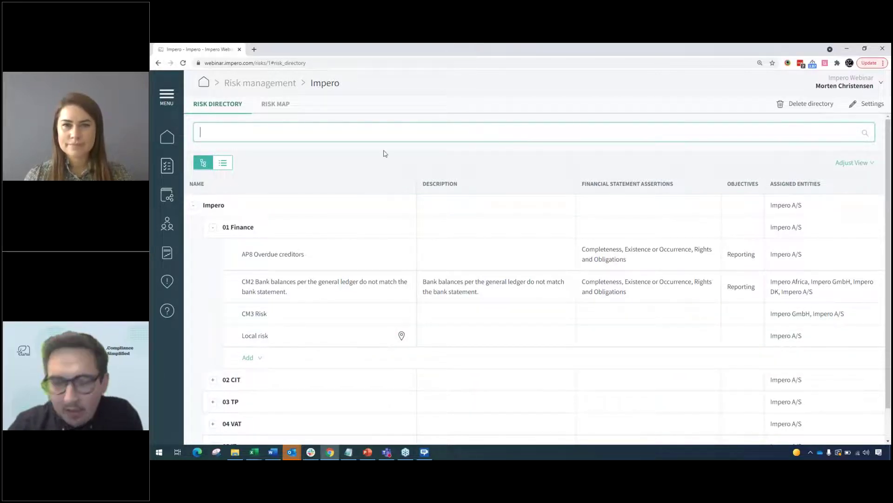
Filter the risk map by the assigned entity Impero A/S and bring its 01 Finance risks into view
left_click(278, 105)
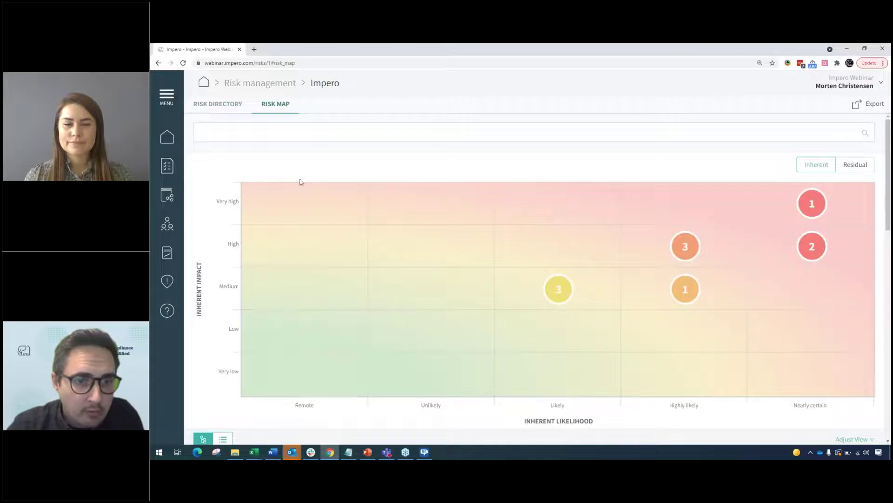
left_click(303, 132)
type("impero")
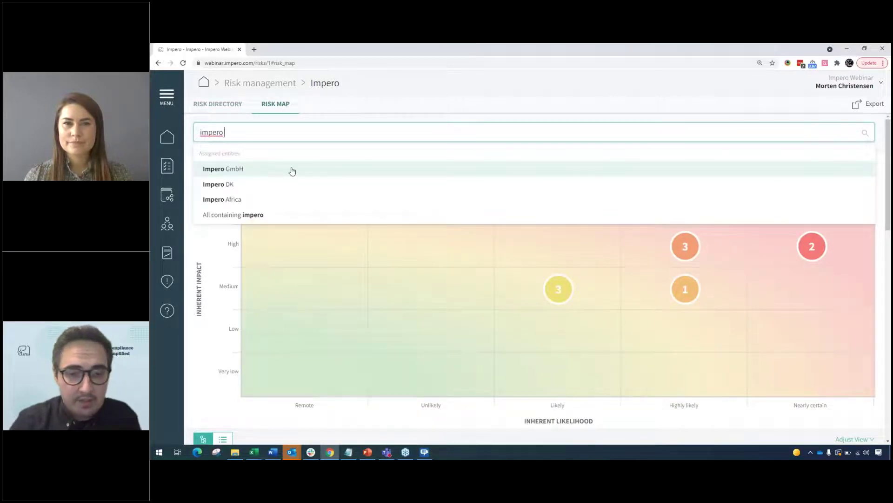
type(" a")
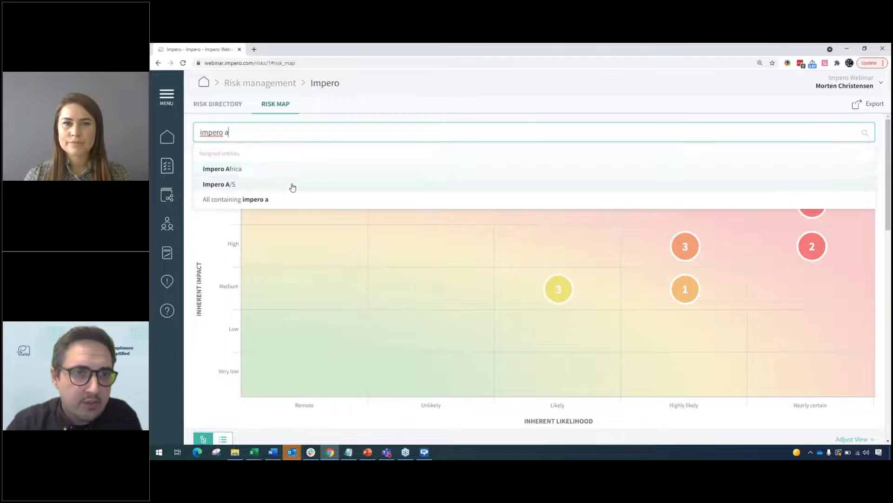
left_click(293, 185)
scroll(433, 175, "down", 4)
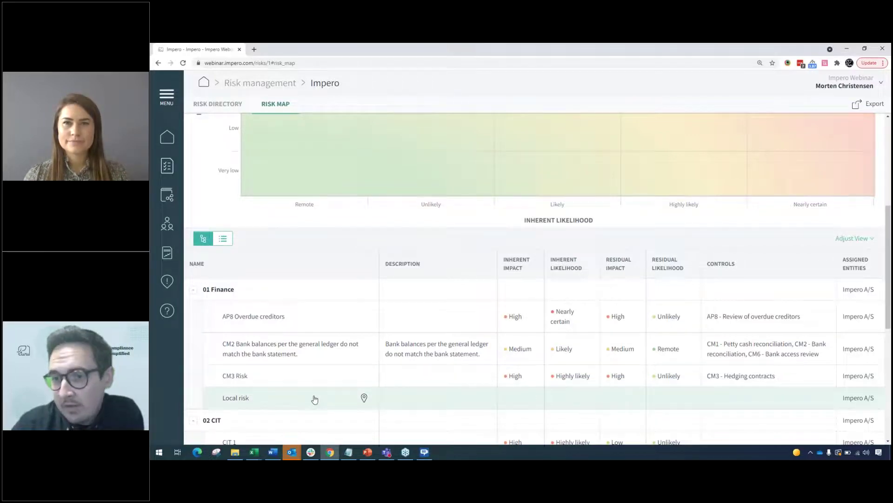
Examine the scope, entity and assessment fields of Local risk, and open the CM2 bank balances risk for comparison
left_click(314, 399)
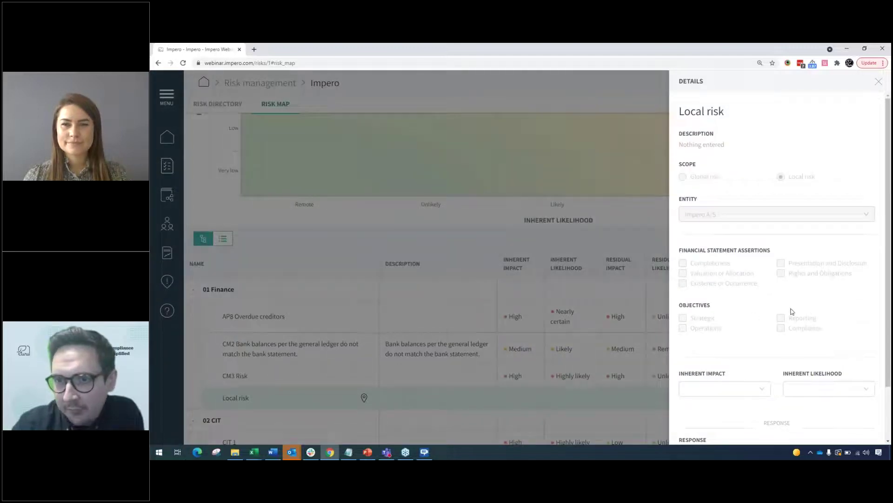
scroll(800, 313, "down", 2)
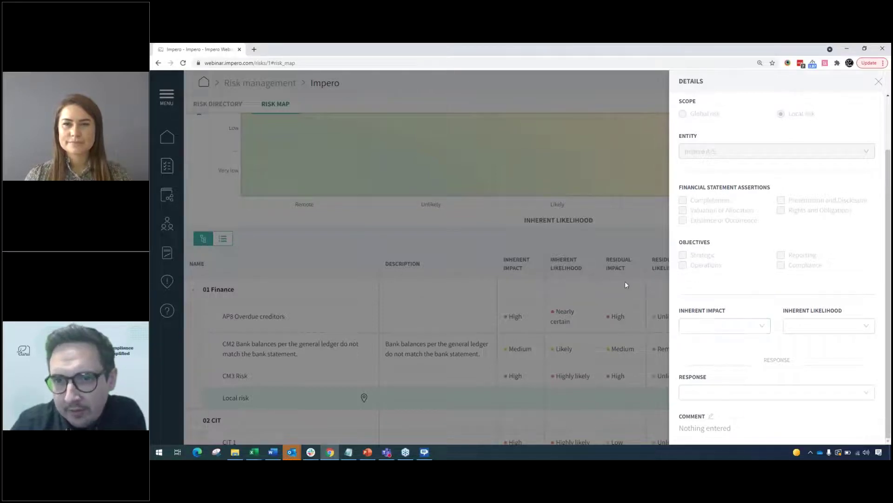
left_click(600, 225)
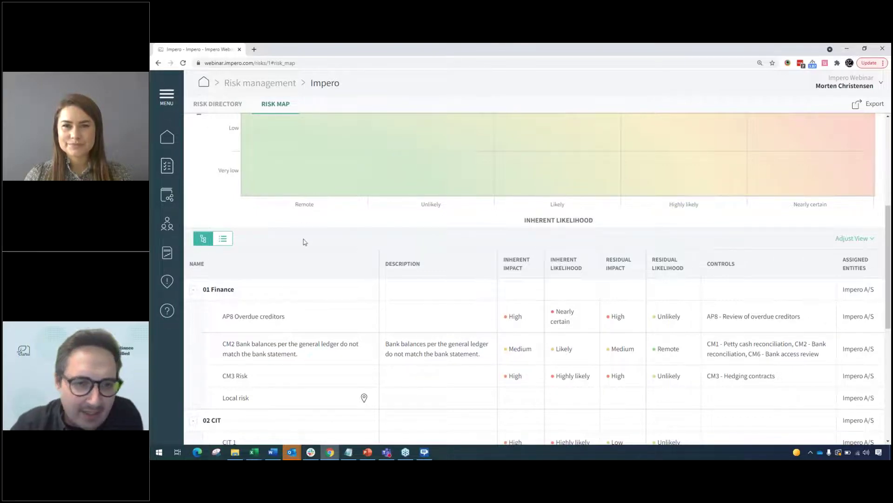
left_click(266, 350)
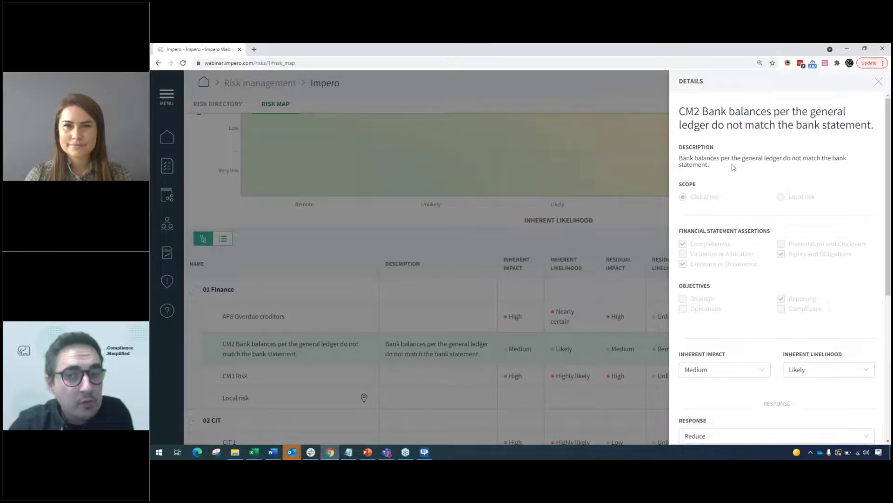
scroll(757, 215, "down", 1)
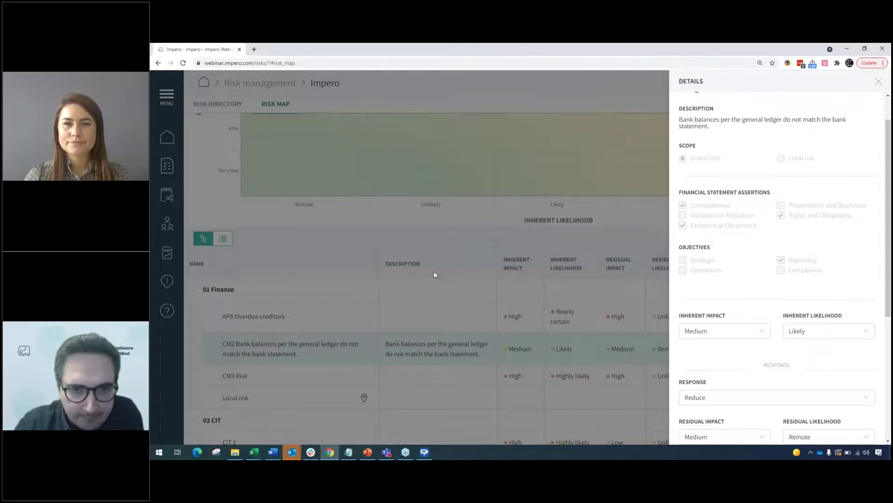
Switch to PowerPoint, start the slide show from the Agenda slide, and advance to the customized risk map example
left_click(368, 452)
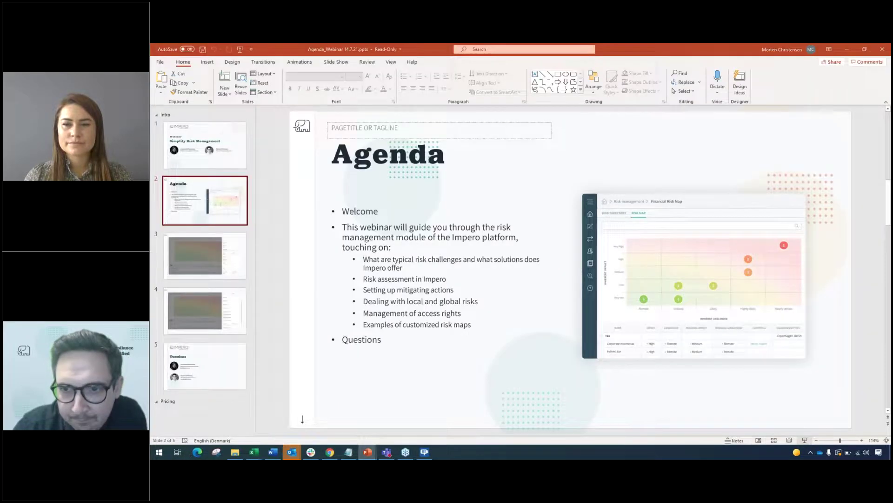
key("shift+F5")
key("Right")
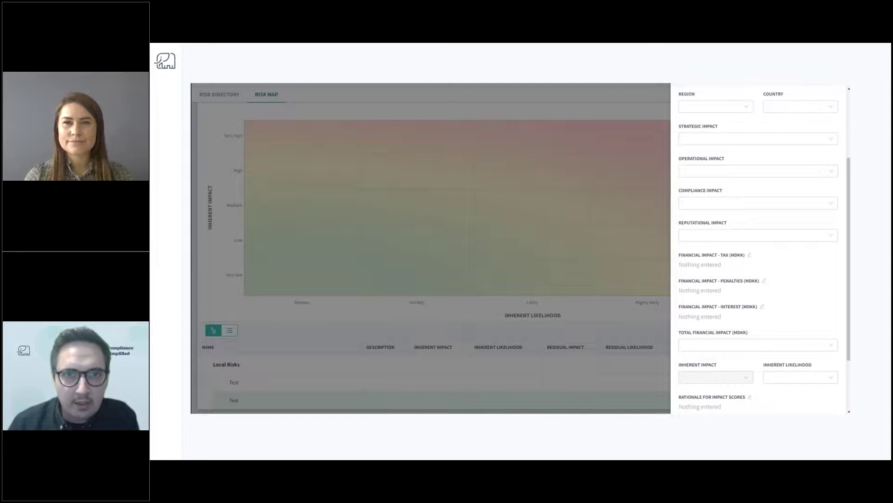
Switch back to the Impero risk map in the browser and close the details of the CM2 bank balances risk
key("alt+Tab")
key("alt+Tab")
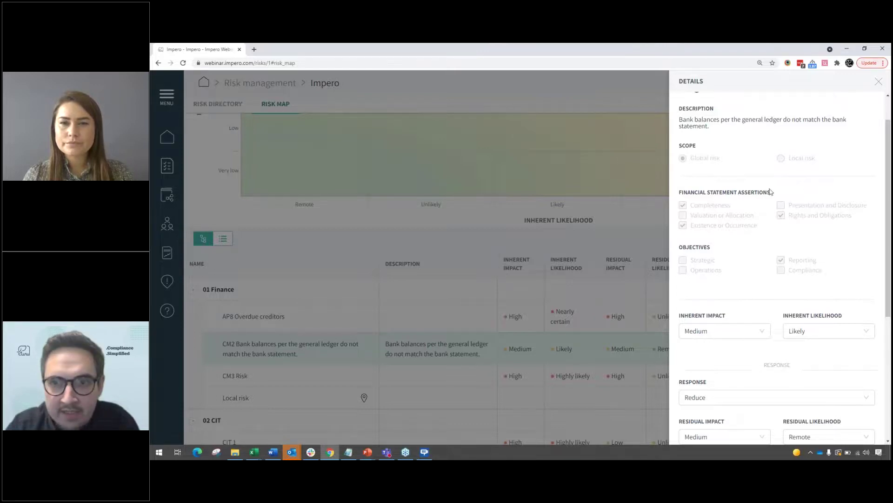
left_click(605, 230)
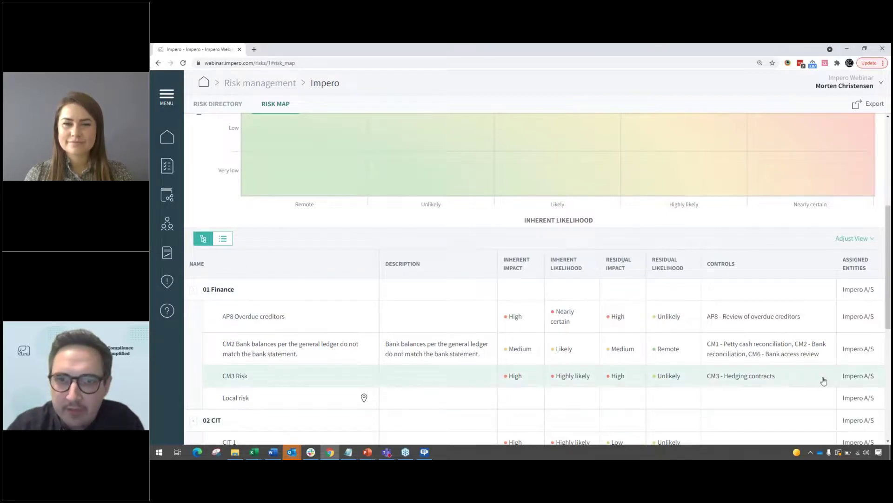
scroll(791, 372, "down", 1)
scroll(730, 335, "up", 1)
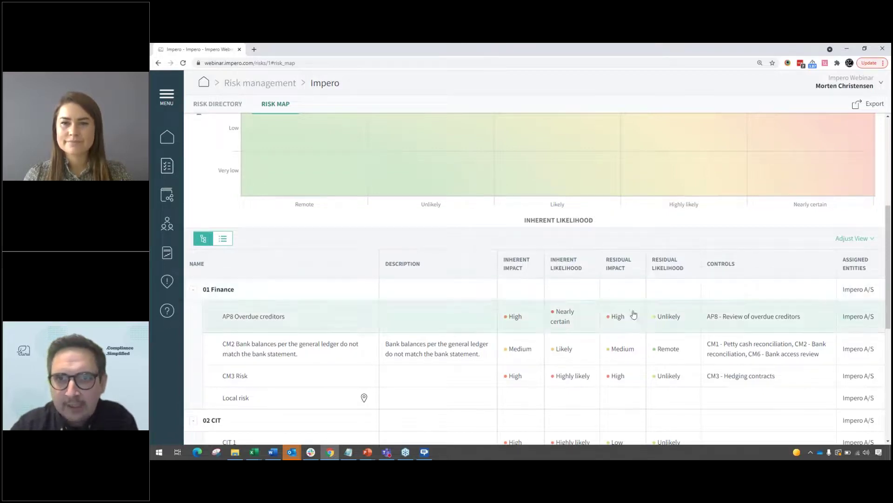
Check which columns can be shown in the grouped risk table below the risk map
left_click(863, 241)
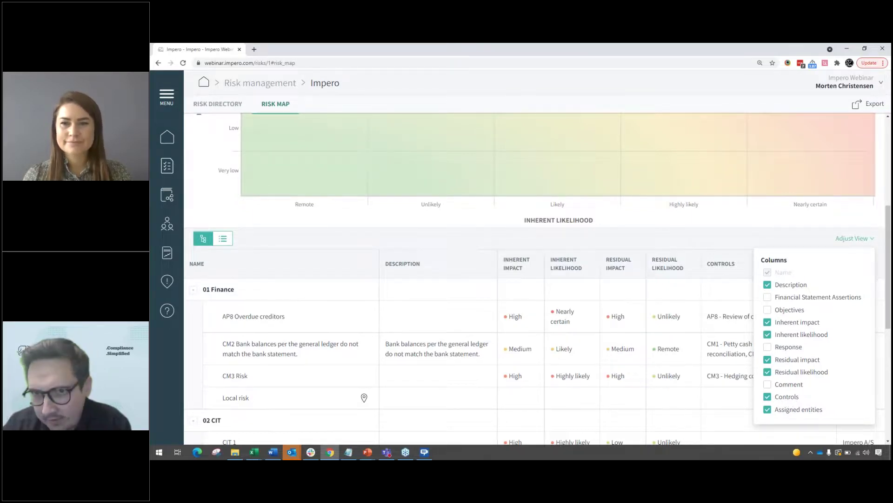
left_click(725, 240)
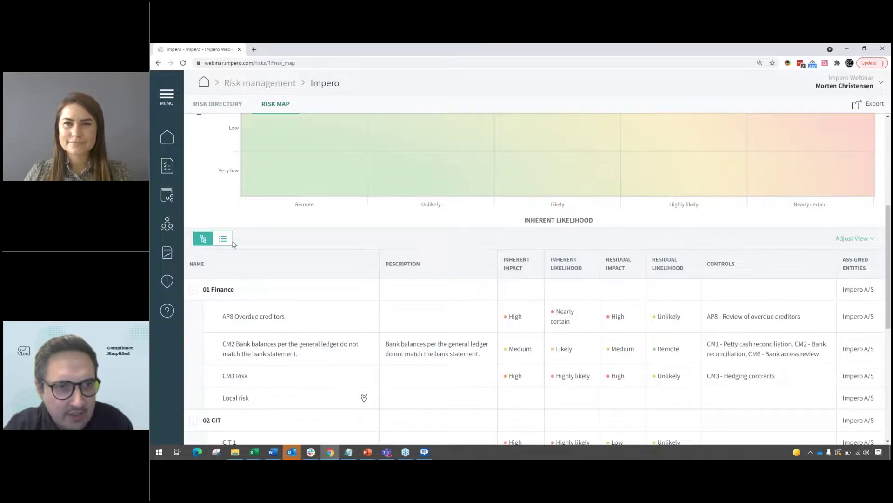
scroll(205, 280, "down", 1)
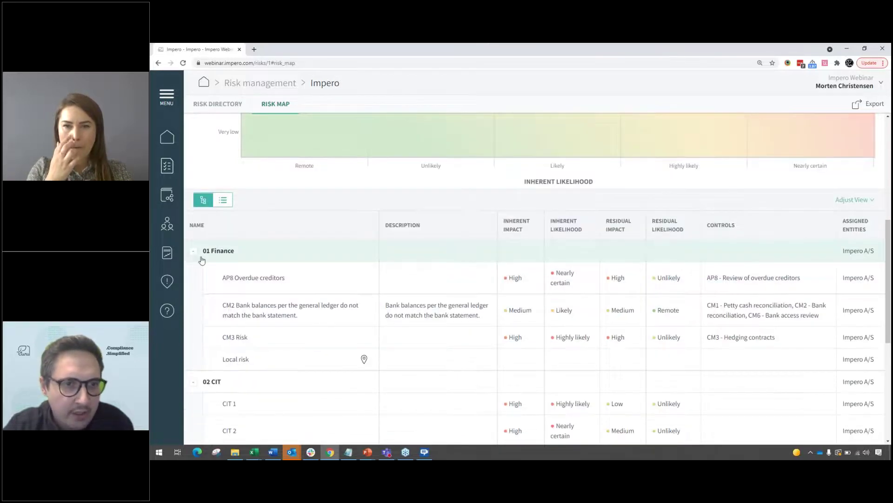
scroll(226, 245, "up", 1)
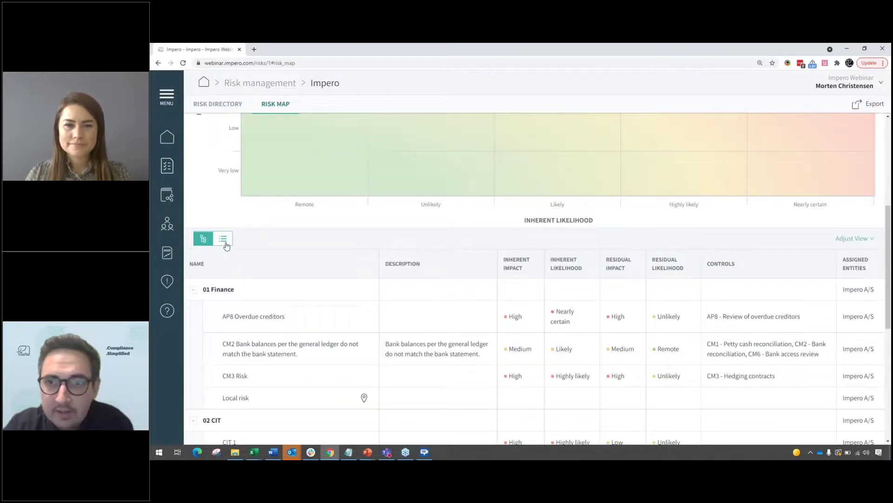
Show the risks as a flat list sorted by Controls and look through it for risks without controls
left_click(225, 243)
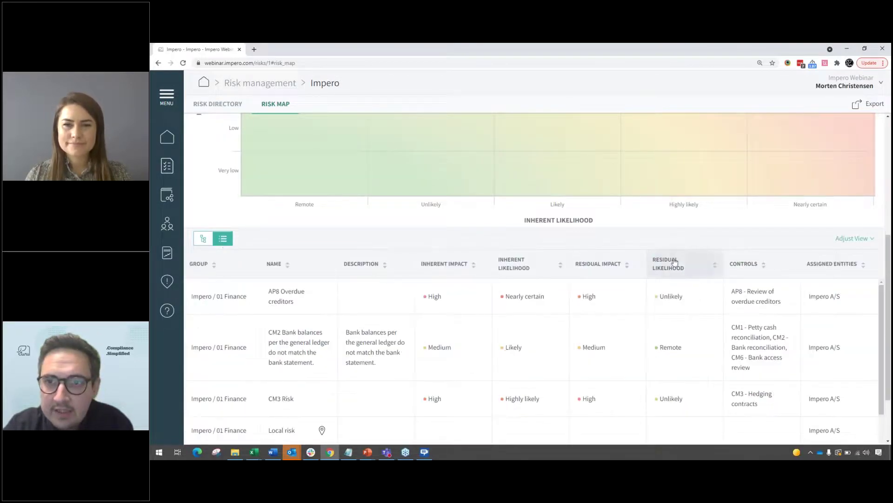
left_click(748, 263)
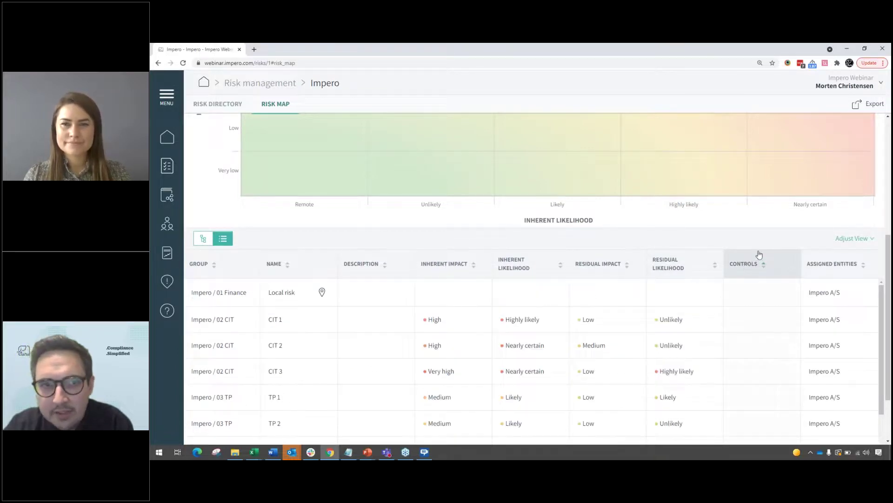
scroll(766, 226, "down", 4)
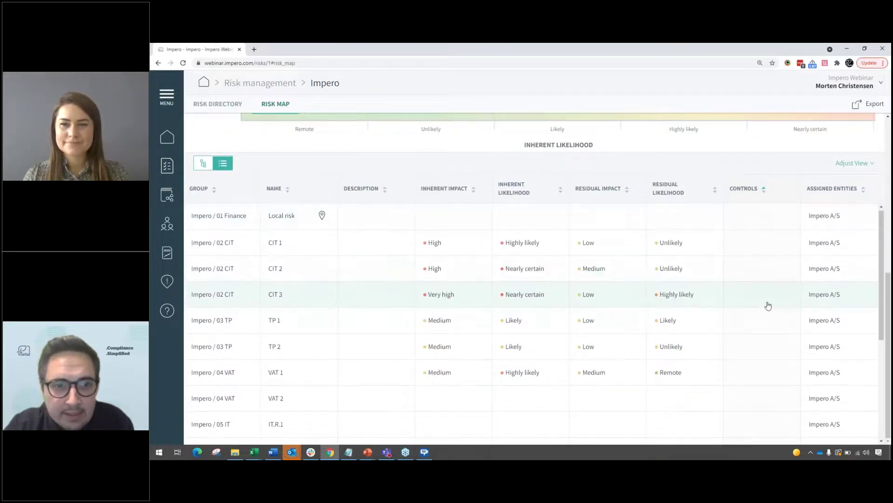
scroll(764, 329, "down", 2)
scroll(764, 339, "up", 2)
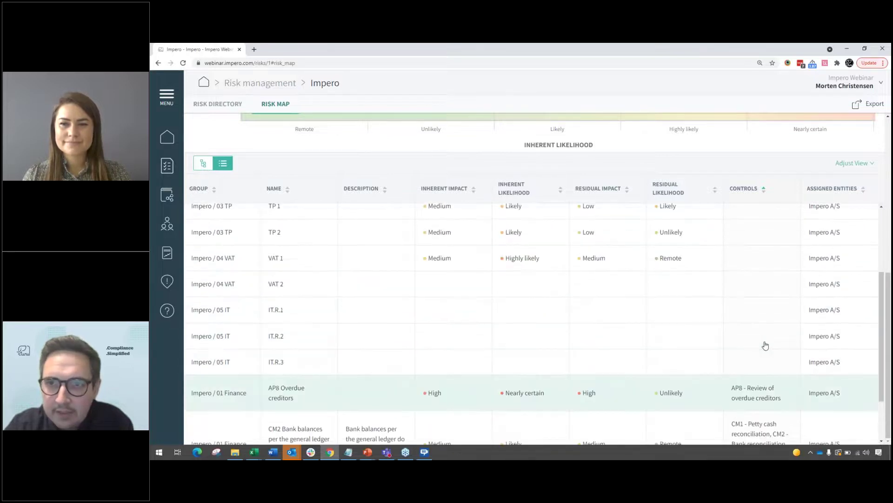
scroll(765, 345, "up", 3)
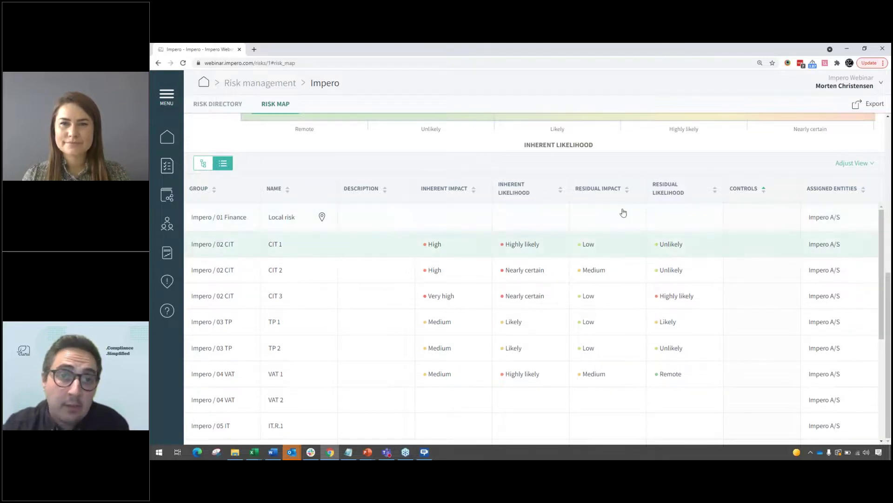
Return the risk table to the grouped view and clear the Impero A/S assigned entity filter from the risk map
left_click(204, 164)
scroll(455, 277, "up", 2)
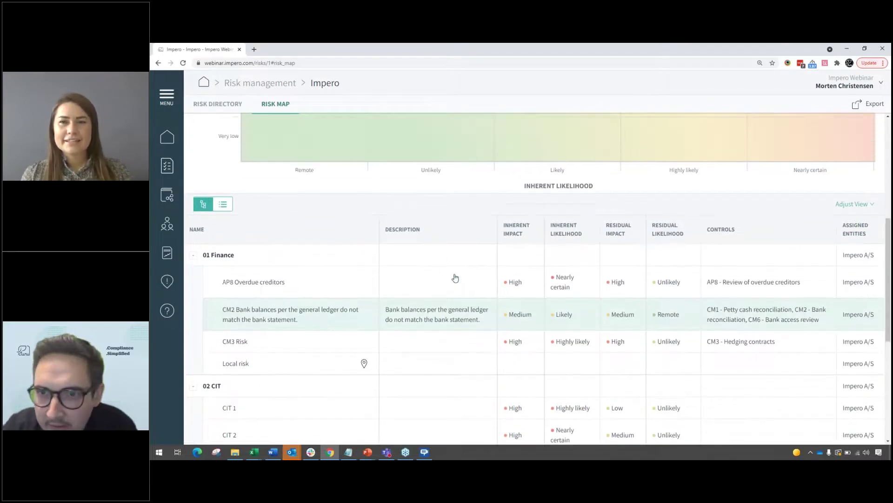
scroll(493, 233, "down", 1)
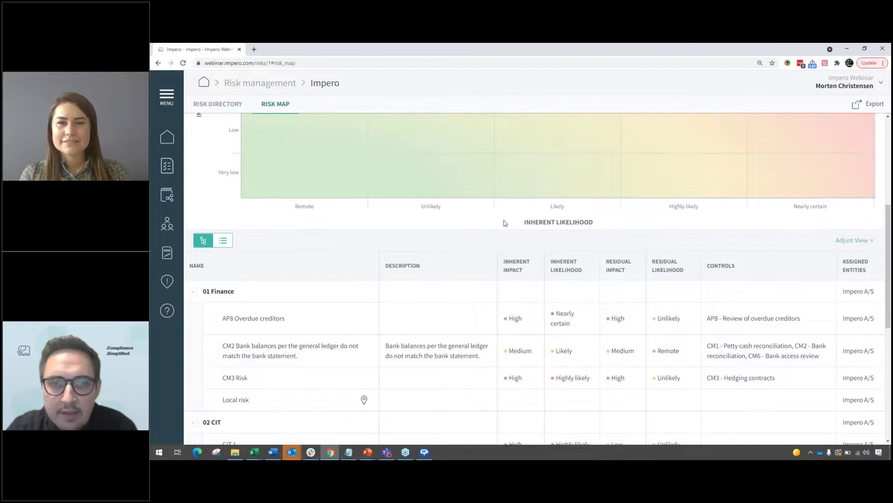
scroll(499, 234, "up", 3)
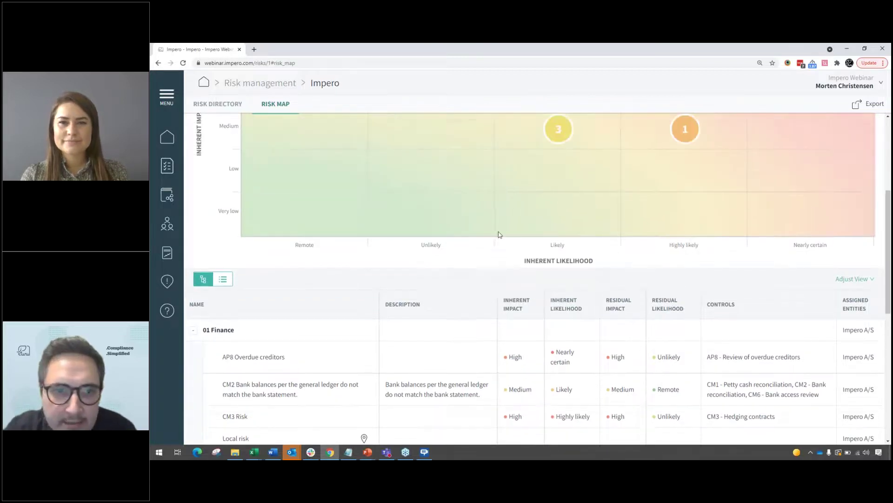
scroll(482, 296, "up", 1)
scroll(519, 275, "down", 1)
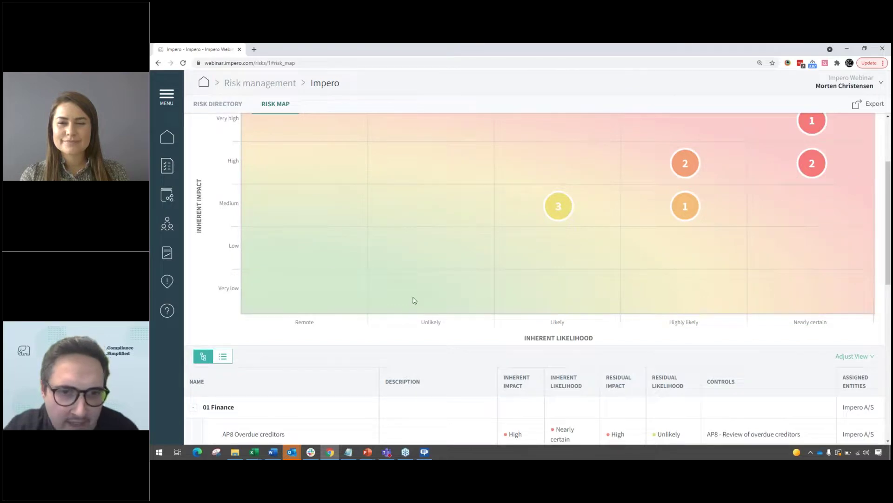
scroll(371, 330, "up", 3)
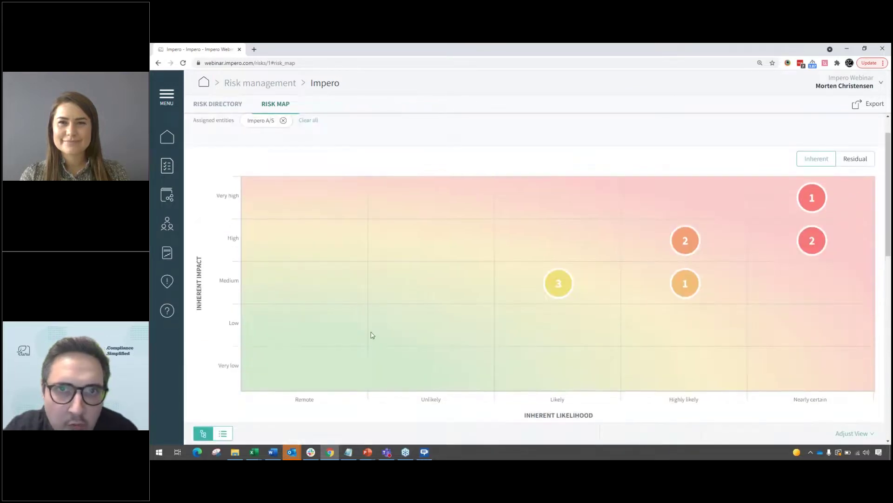
scroll(359, 291, "down", 1)
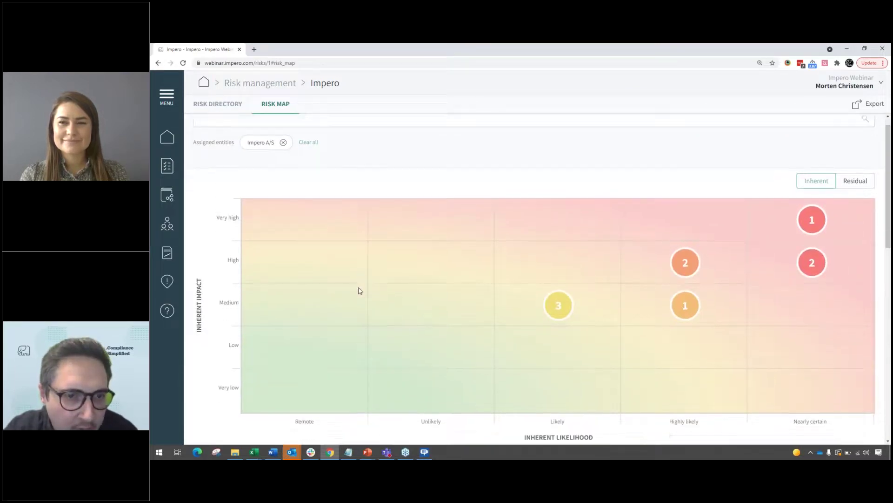
scroll(358, 291, "up", 1)
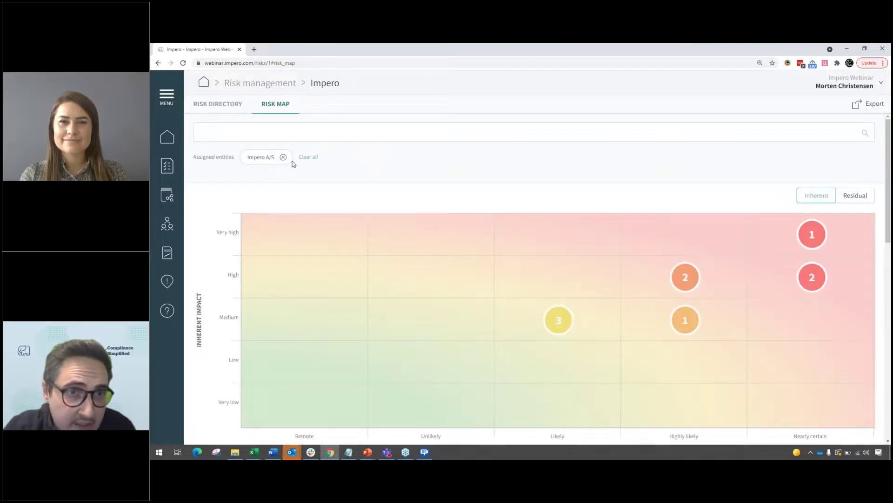
left_click(309, 157)
Show the unfiltered risks as a flat list and check which columns it offers
scroll(512, 194, "down", 2)
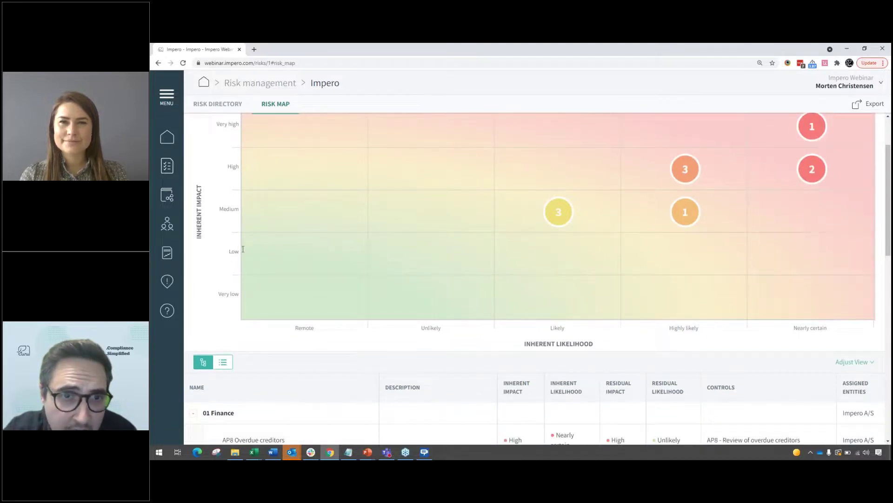
scroll(592, 261, "up", 2)
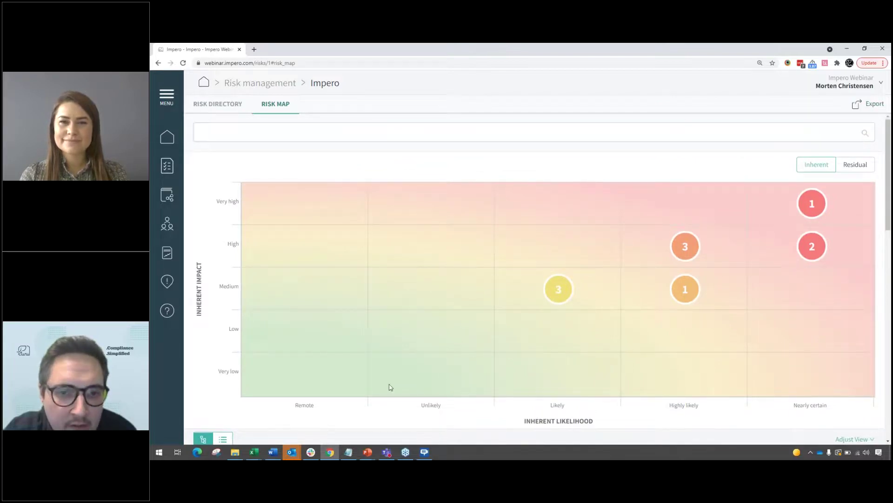
scroll(441, 313, "down", 3)
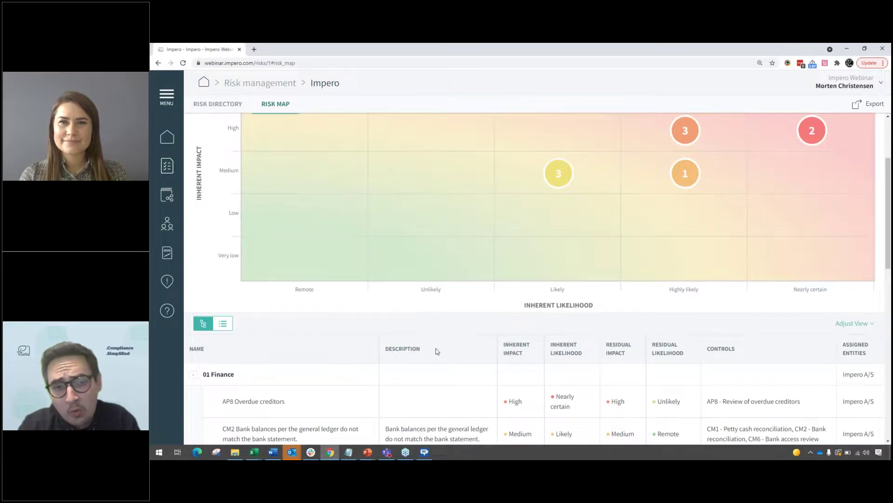
scroll(437, 365, "down", 1)
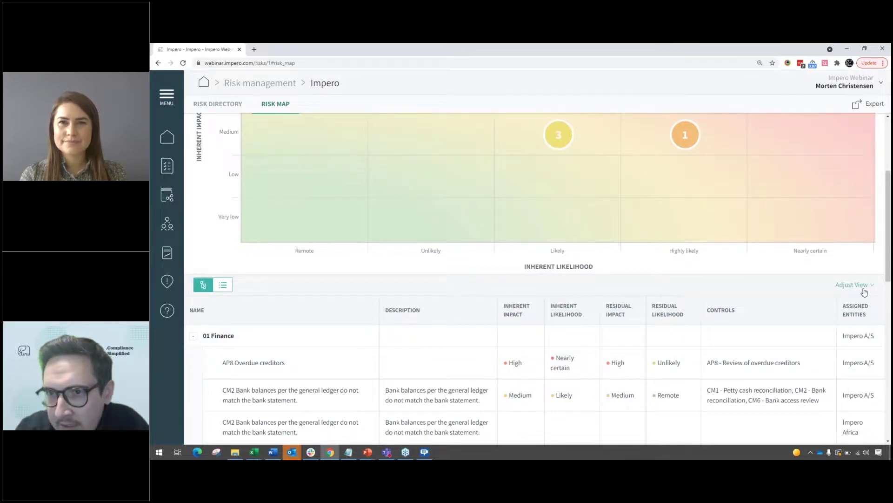
left_click(224, 284)
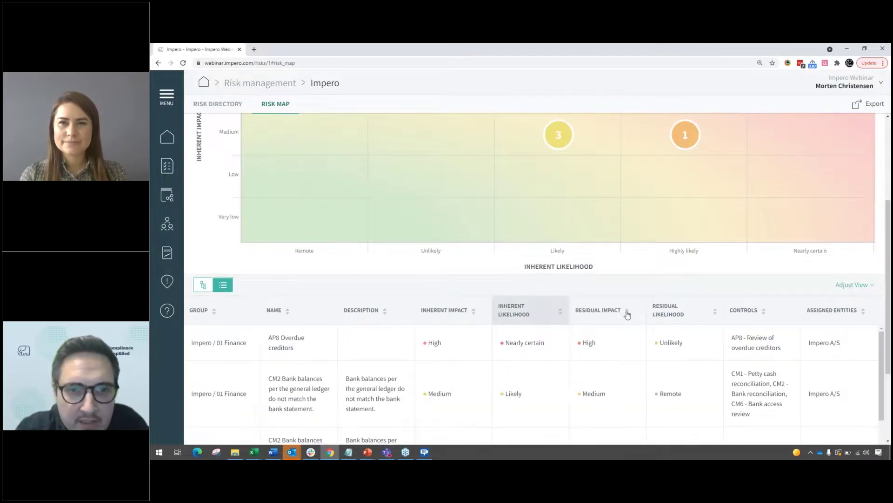
left_click(868, 284)
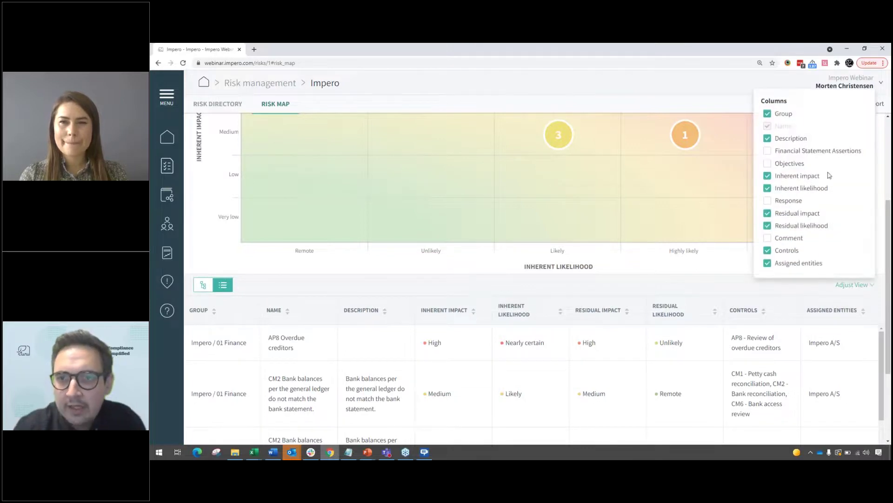
left_click(674, 284)
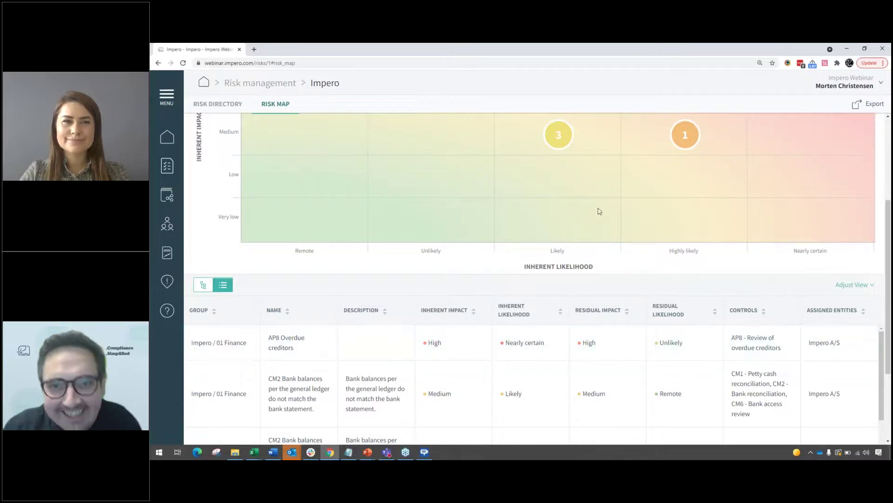
scroll(747, 244, "down", 1)
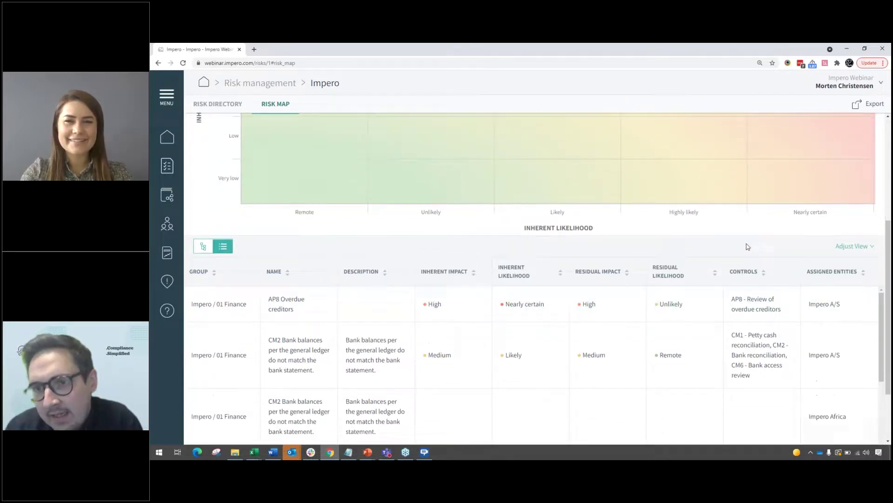
scroll(745, 244, "up", 1)
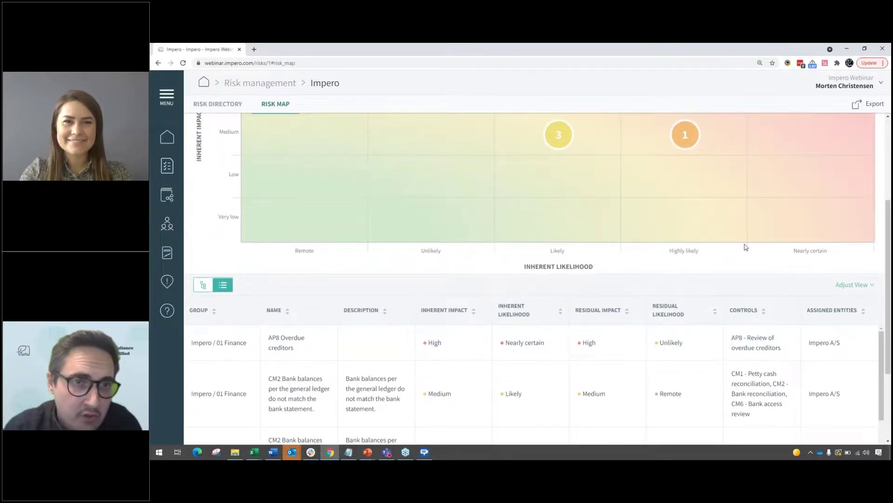
scroll(746, 243, "up", 2)
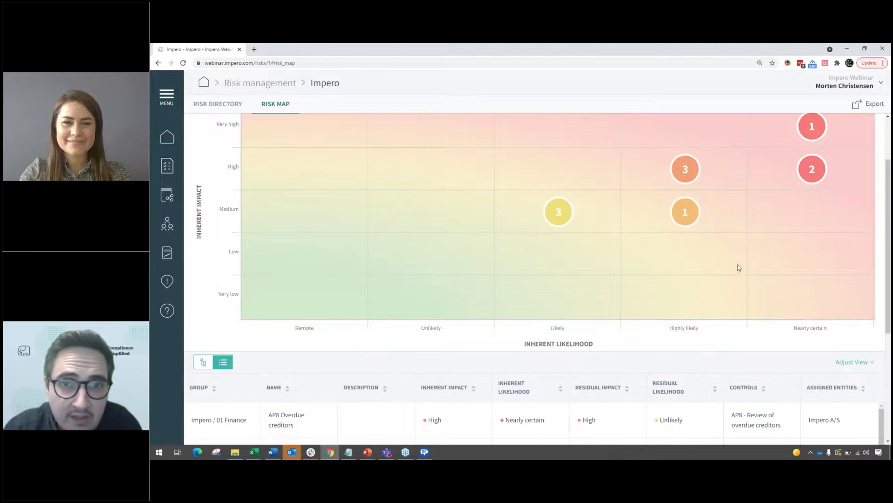
scroll(675, 371, "down", 5)
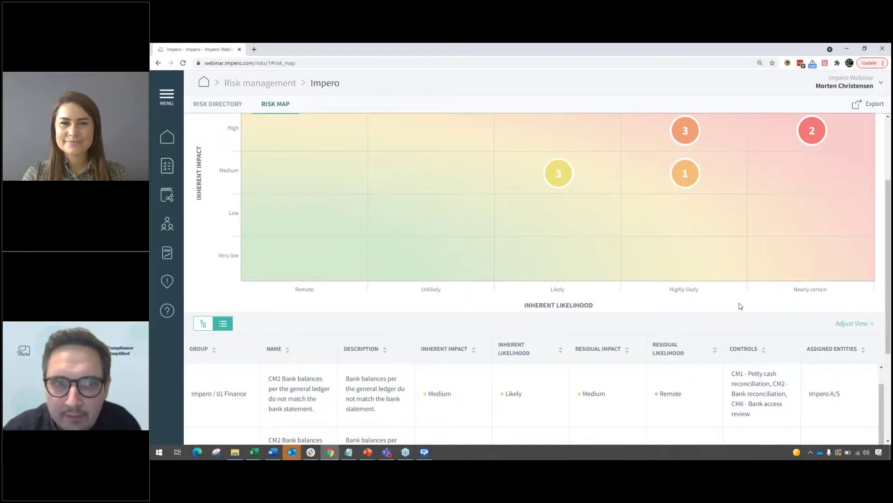
scroll(740, 306, "up", 3)
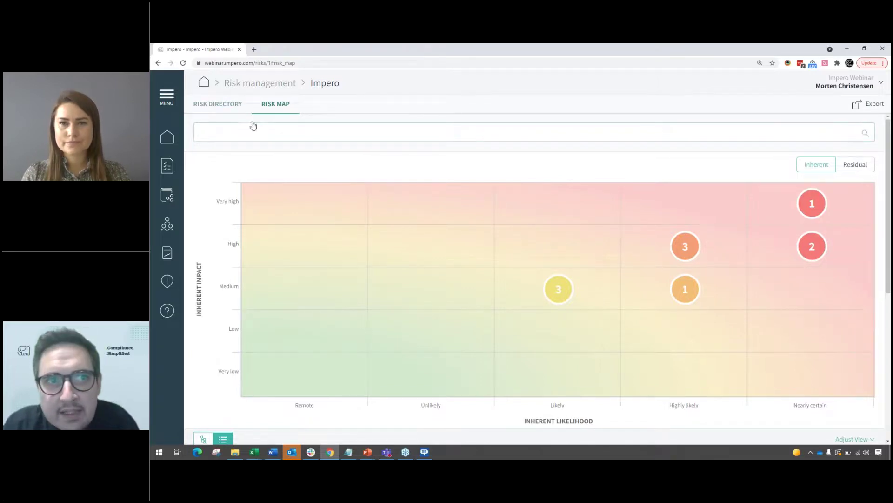
left_click(218, 104)
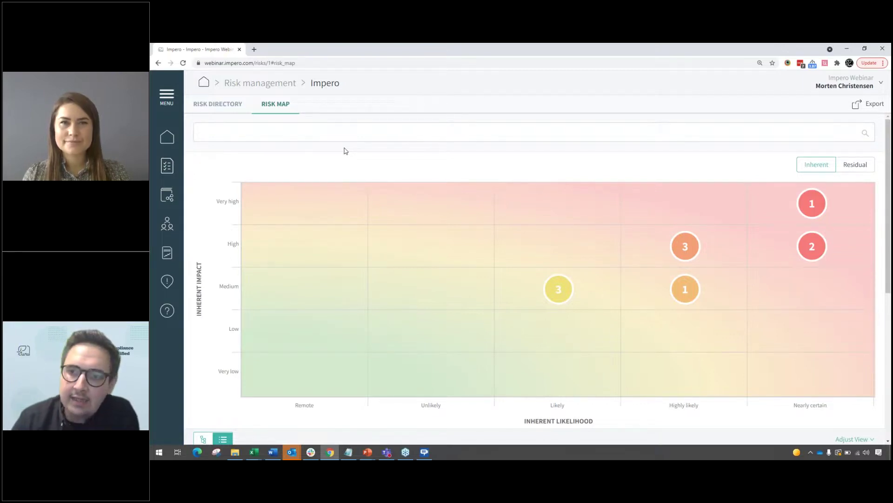
scroll(363, 333, "down", 3)
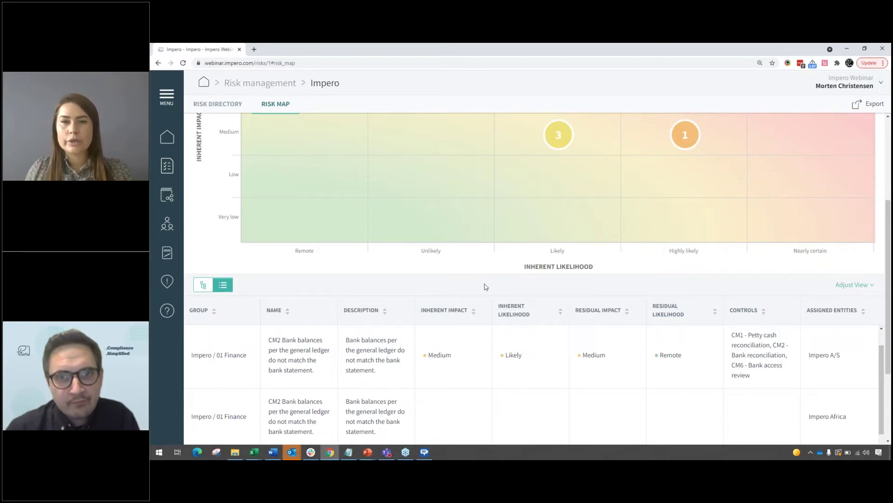
scroll(484, 284, "up", 3)
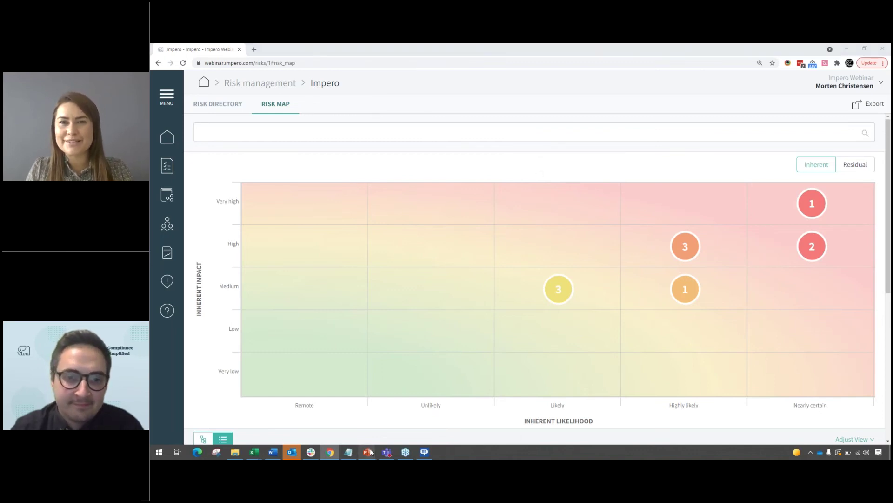
Switch to the running PowerPoint slide show and advance to the Questions slide
mouse_move(370, 451)
left_click(410, 417)
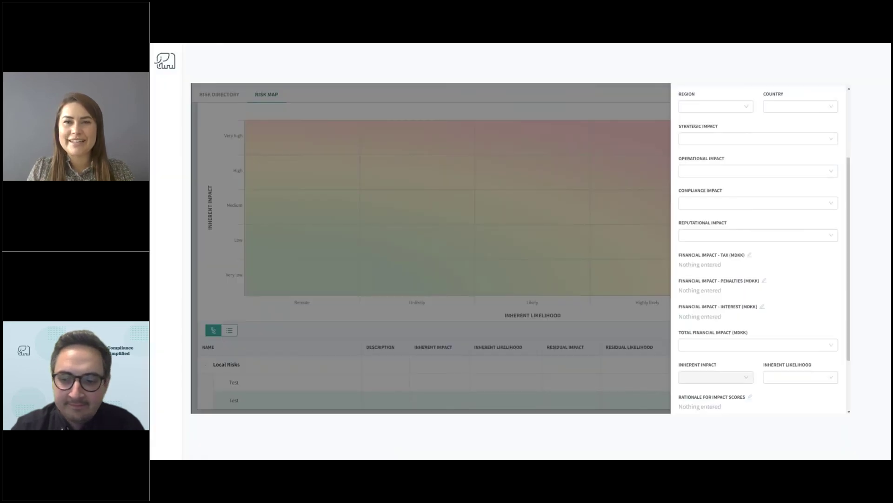
key("Right")
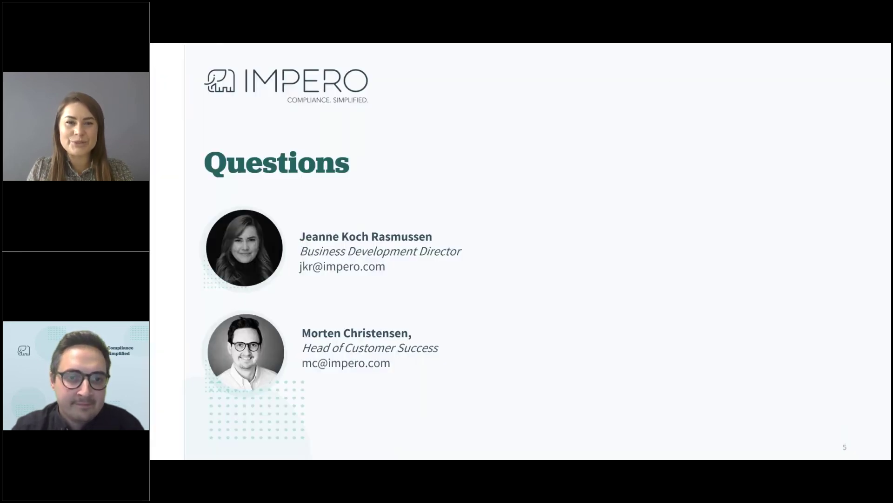